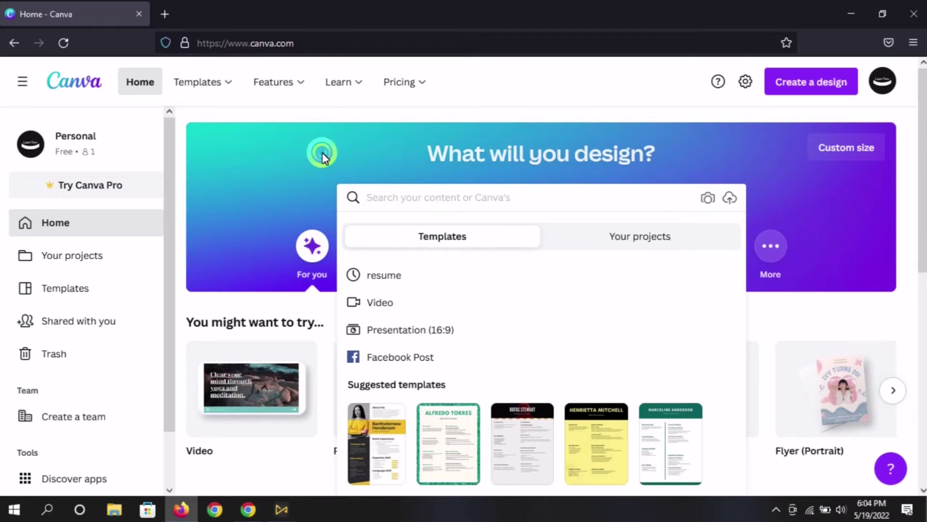
- Search the Canva template library for 'resume' and show the matching templates
left_click(322, 152)
left_click(394, 201)
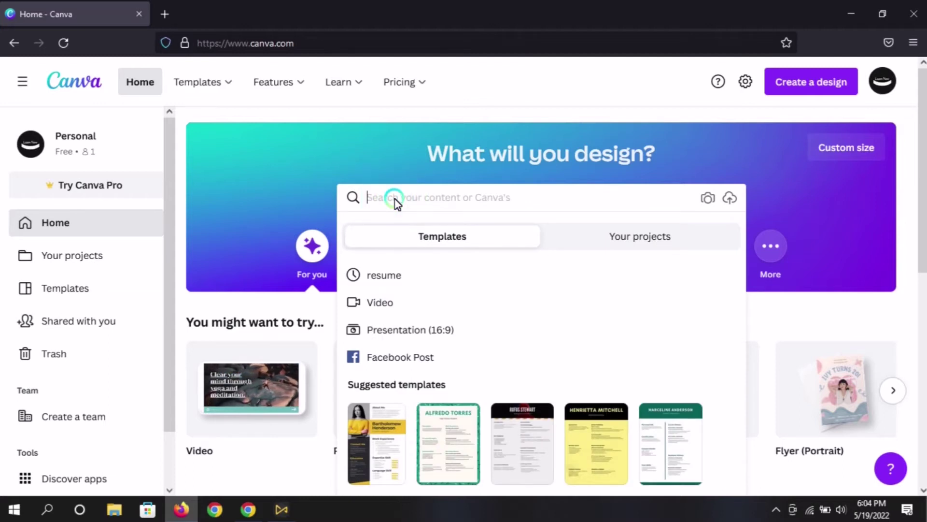
type("res")
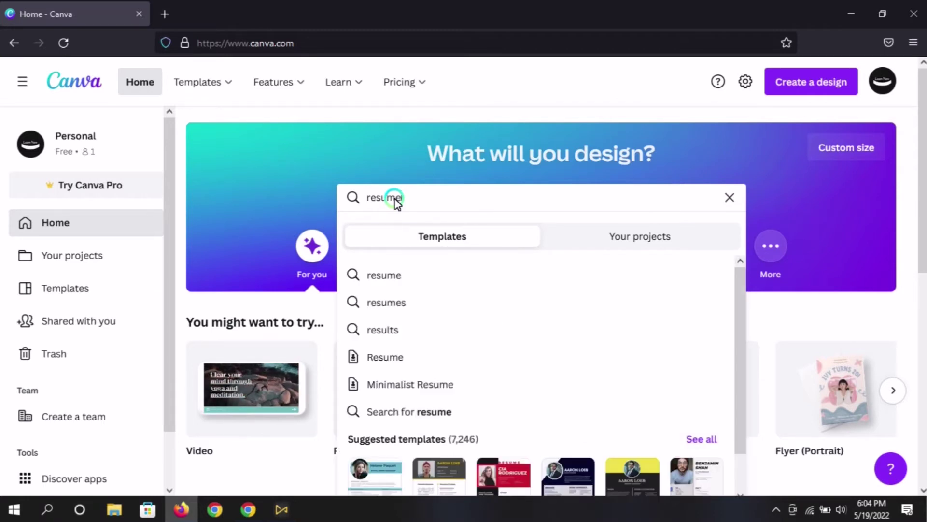
type("ume")
key("Return")
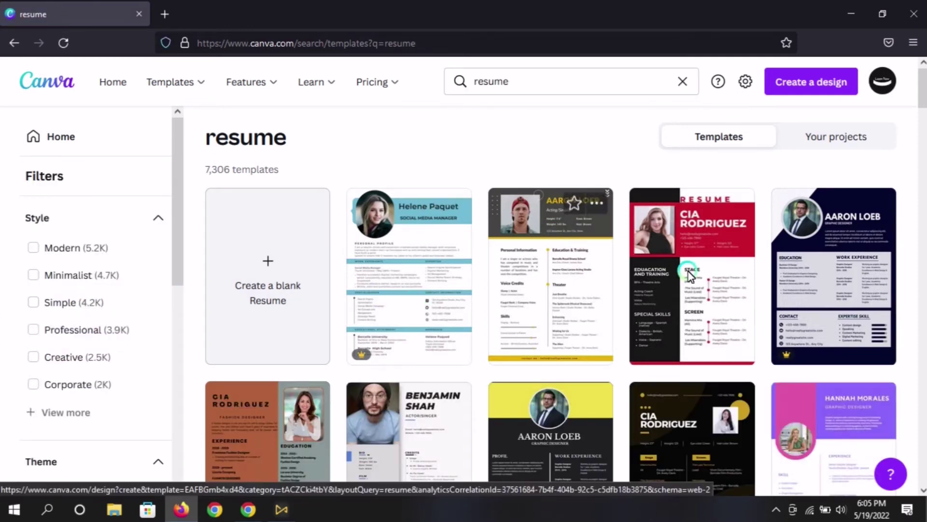
left_click_drag(924, 93, 923, 314)
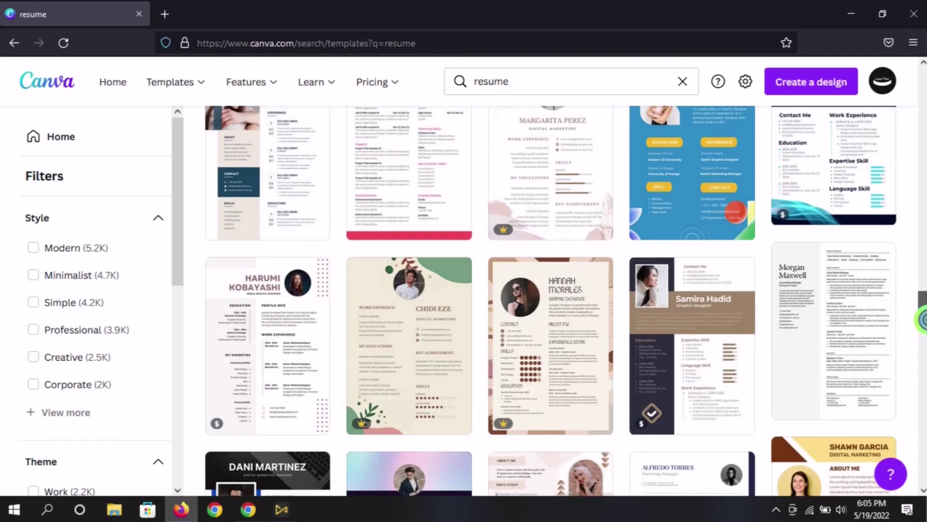
left_click_drag(923, 320, 923, 81)
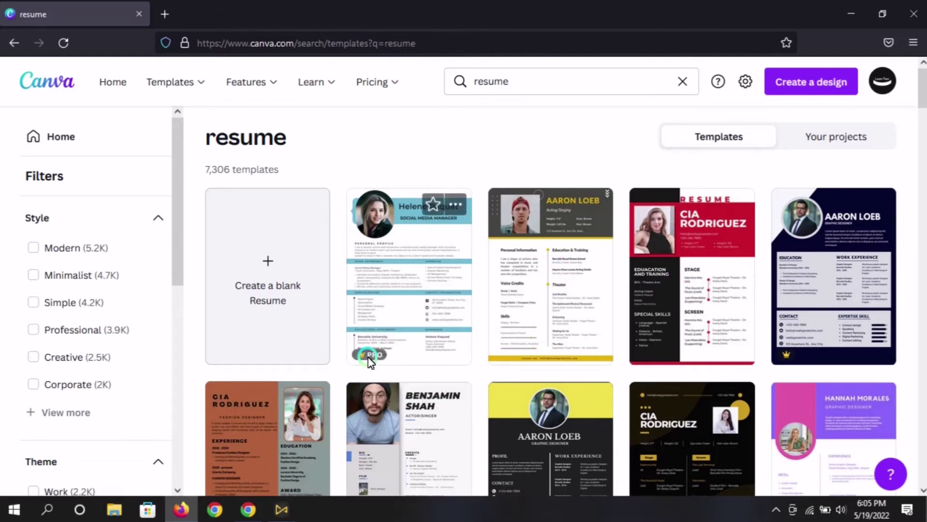
mouse_move(372, 360)
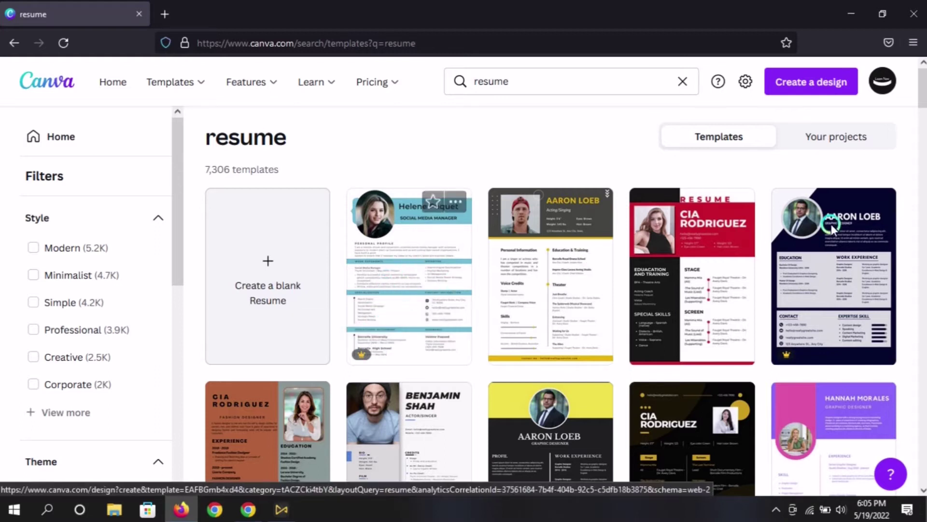
left_click_drag(923, 89, 922, 113)
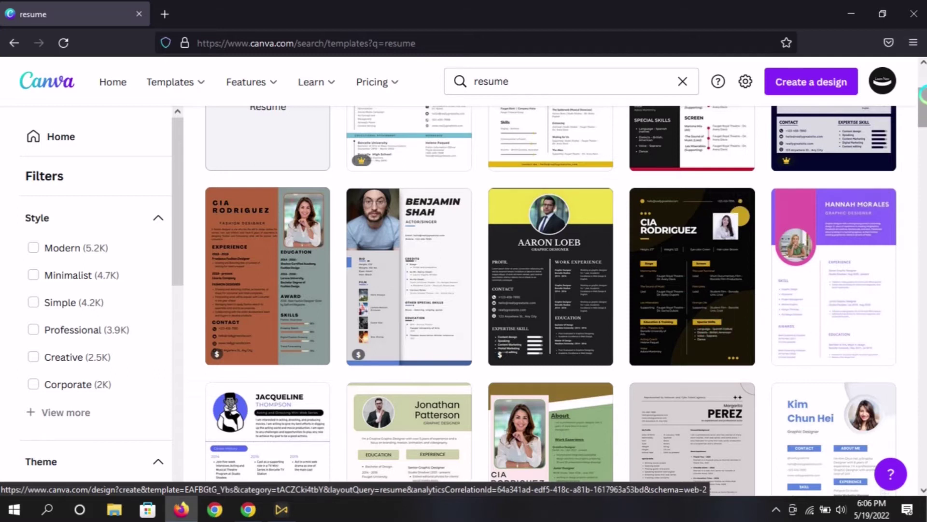
left_click_drag(923, 104, 919, 128)
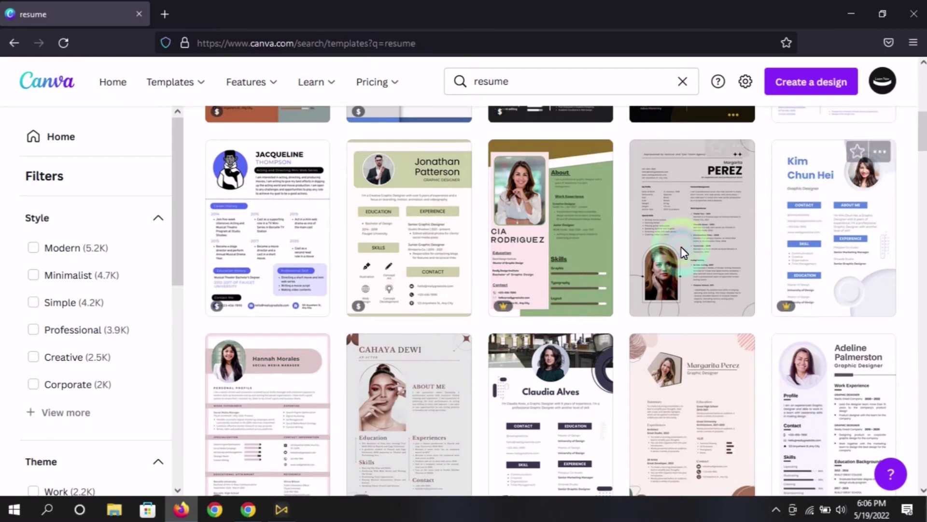
left_click_drag(921, 132, 921, 153)
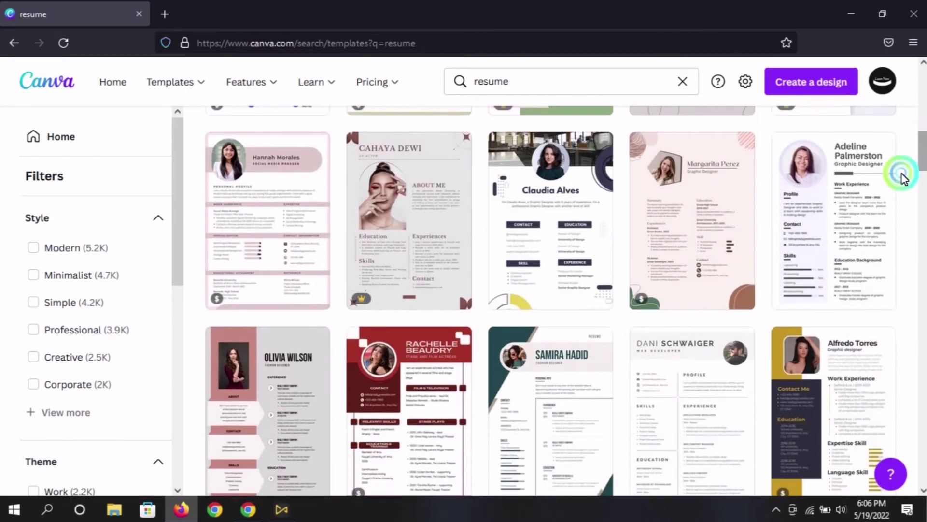
left_click(562, 259)
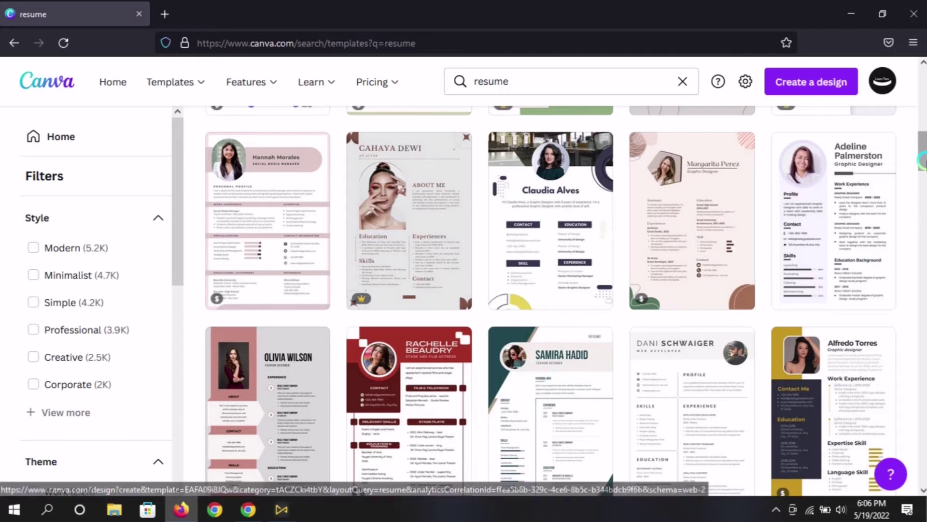
scroll(923, 156, "down", 3)
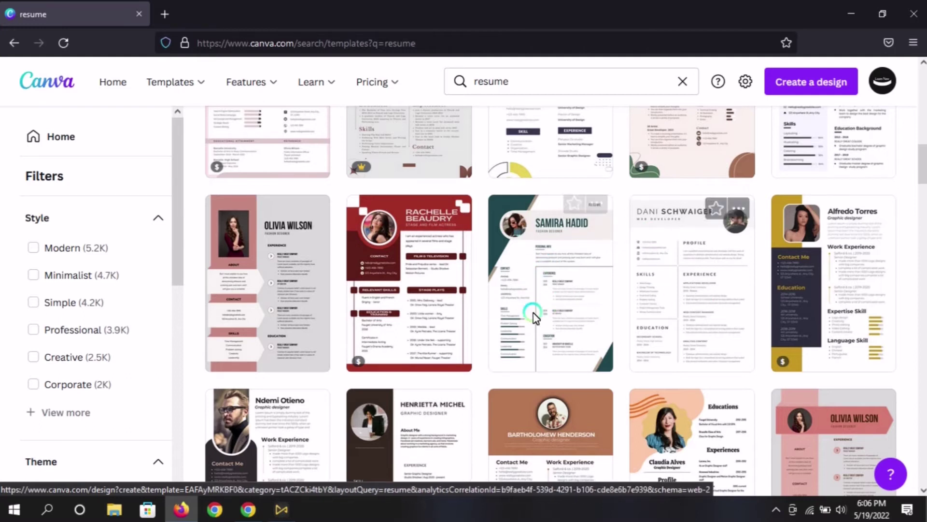
left_click_drag(922, 165, 923, 220)
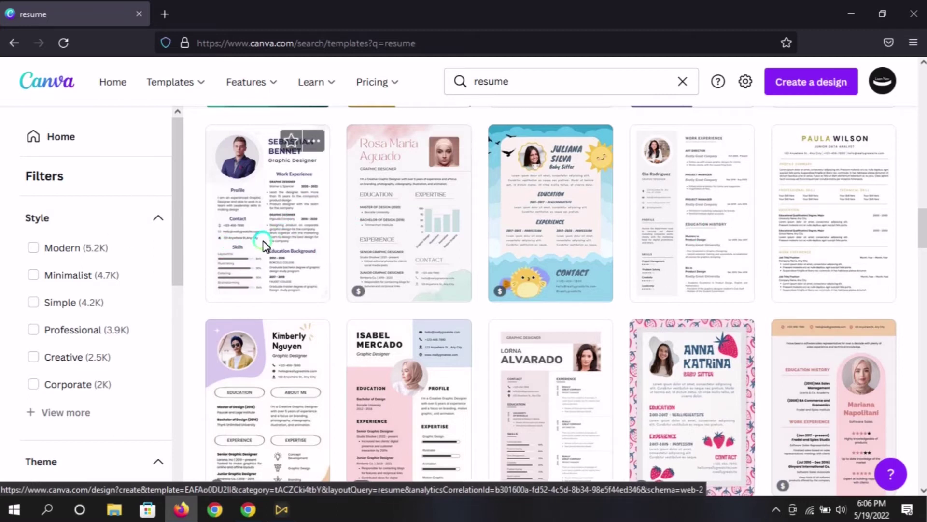
left_click_drag(923, 206, 921, 150)
left_click(652, 289)
- Open the Grey Clean CV Resume Photo template and bring the page top into view
left_click(695, 292)
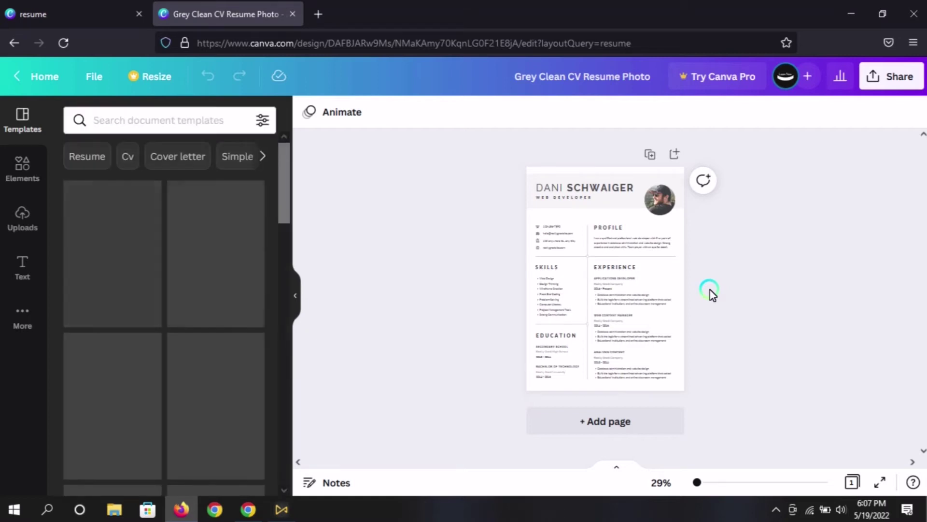
scroll(710, 292, "up", 4)
scroll(710, 292, "up", 4)
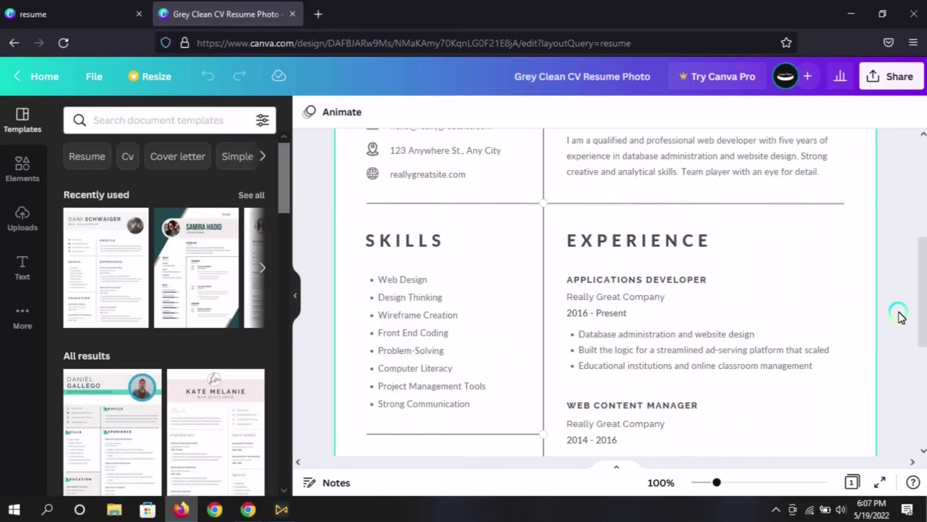
left_click_drag(920, 309, 917, 230)
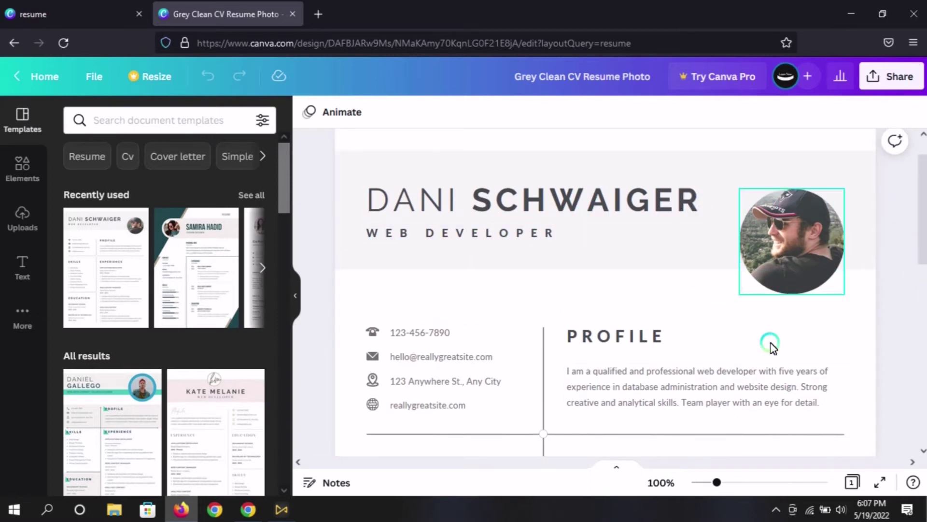
- Replace the sample name heading with the new person's first name
left_click(368, 235)
left_click(372, 199)
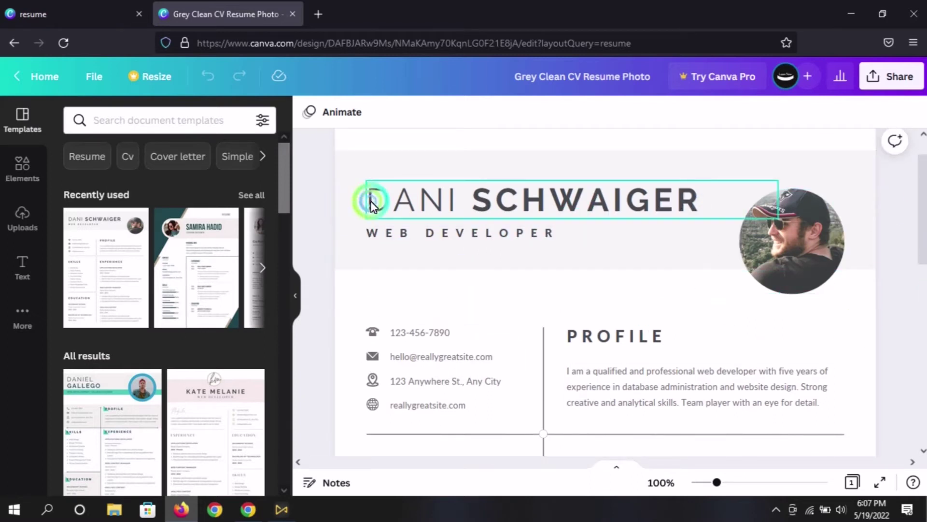
left_click(600, 192)
left_click(700, 201)
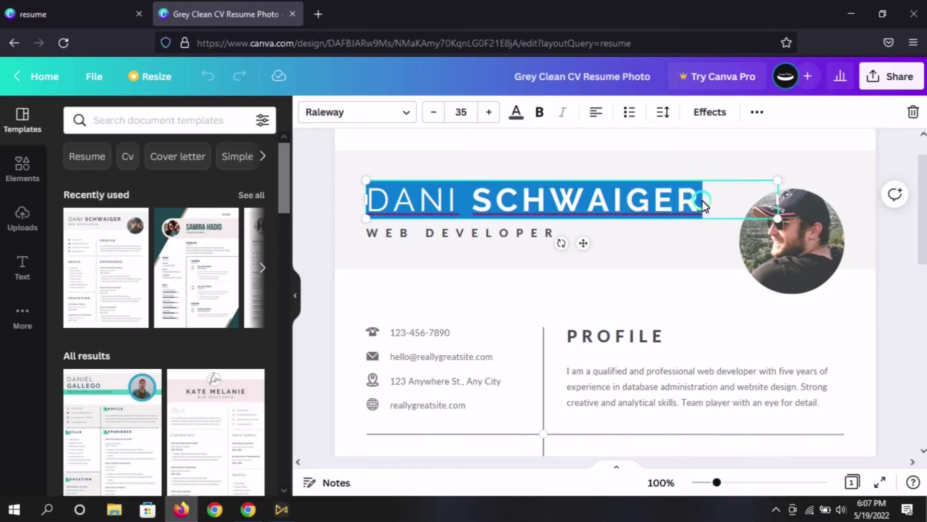
type("ROHAN")
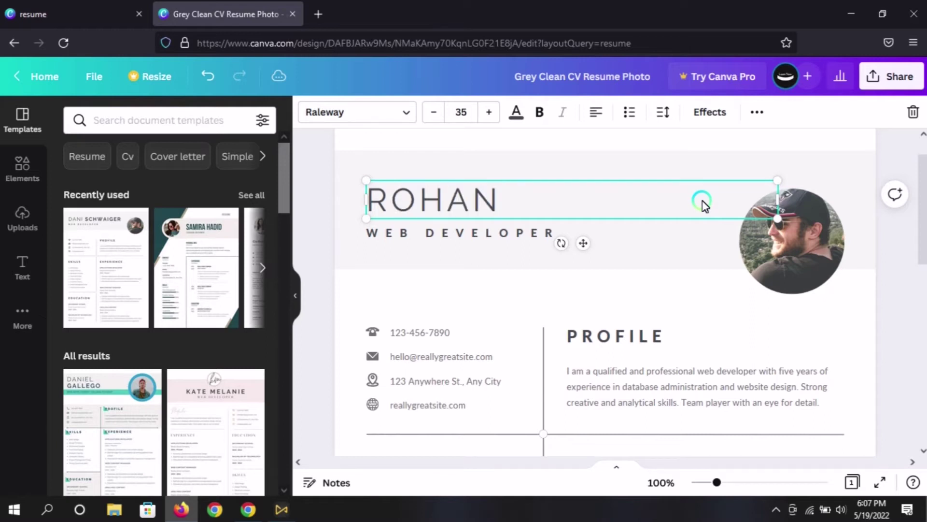
- Highlight the WEB DEVELOPER job title text for editing
left_click(546, 240)
left_click(534, 241)
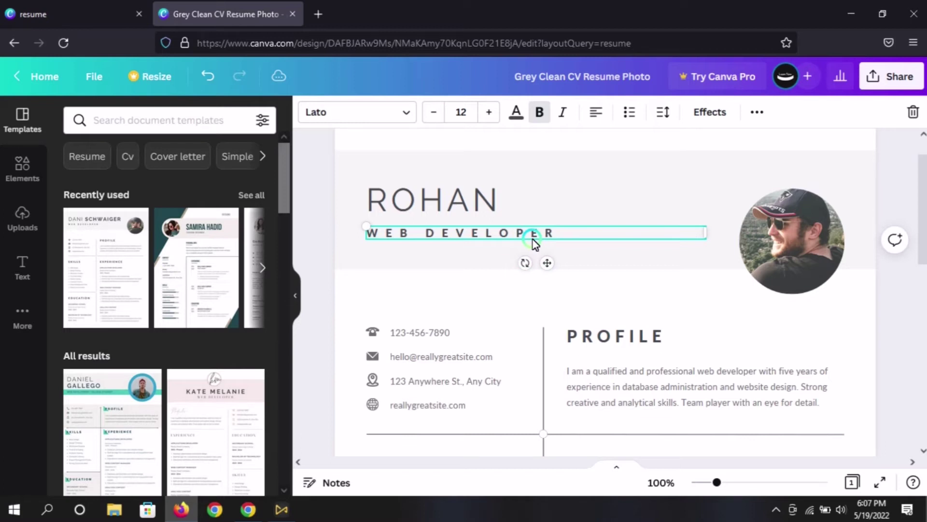
left_click(534, 240)
left_click(565, 239)
left_click(468, 243)
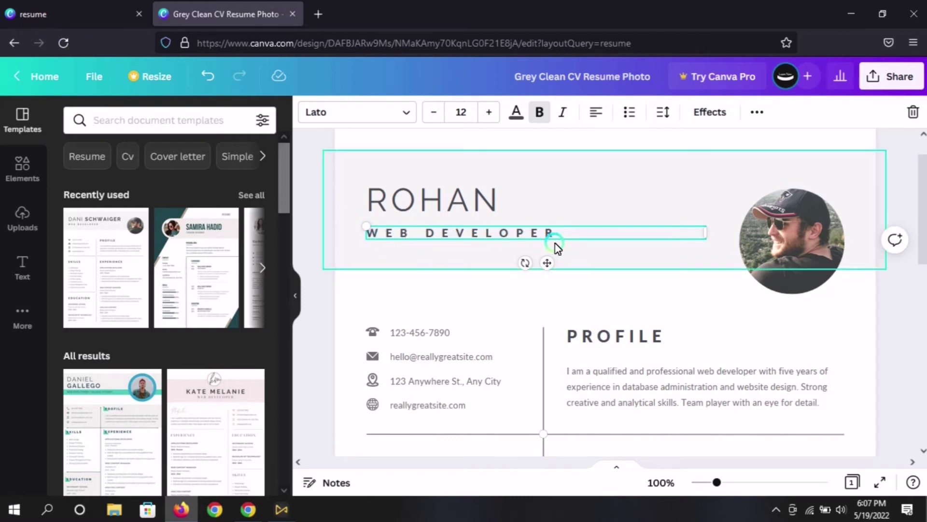
left_click(576, 240)
left_click(469, 234)
left_click(407, 245)
left_click(396, 239)
left_click_drag(376, 237, 563, 238)
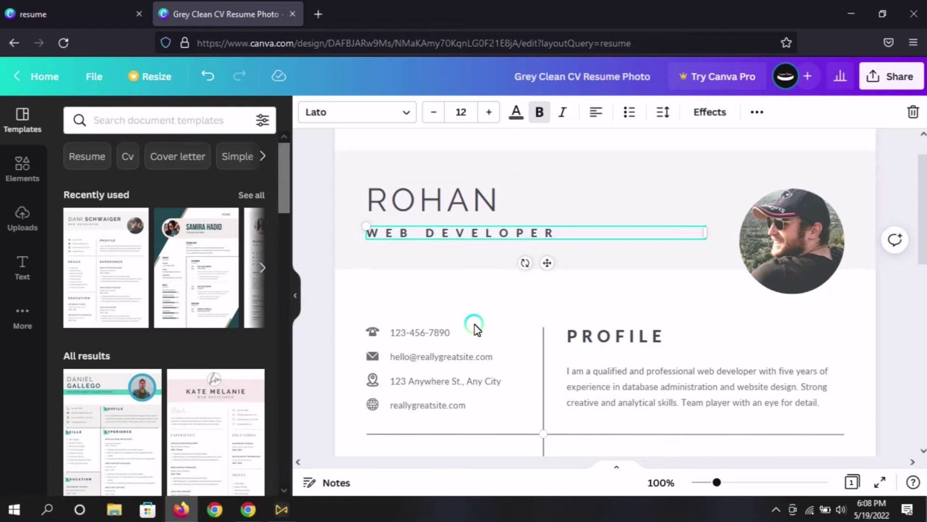
- Replace the sample phone number with the new contact number
scroll(428, 247, "down", 2)
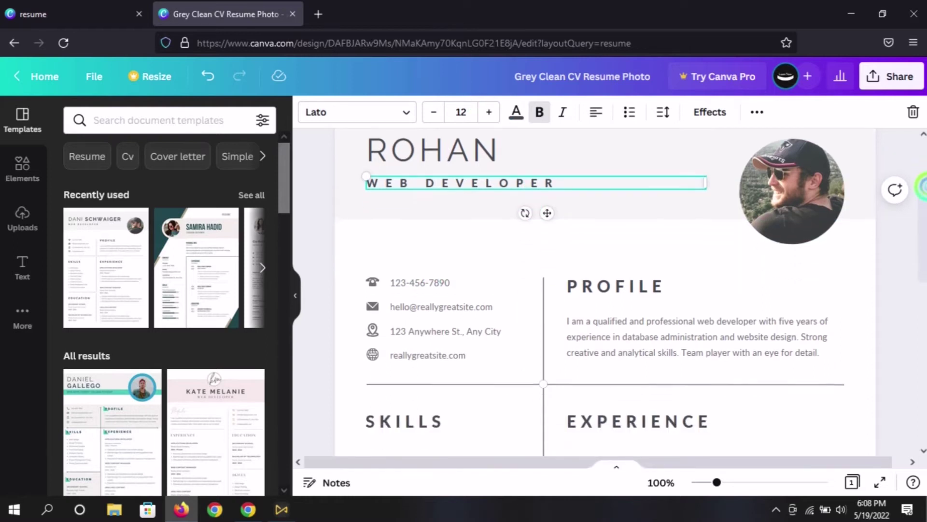
left_click(428, 242)
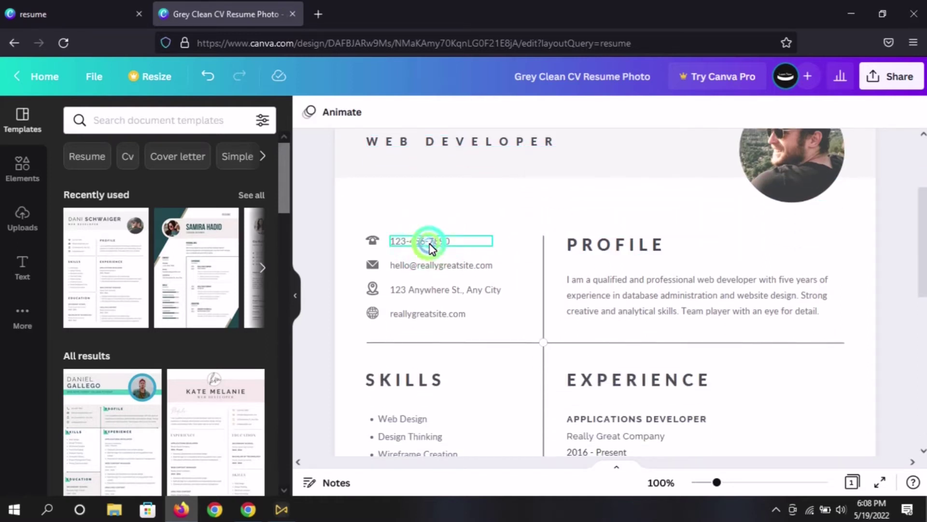
left_click(468, 240)
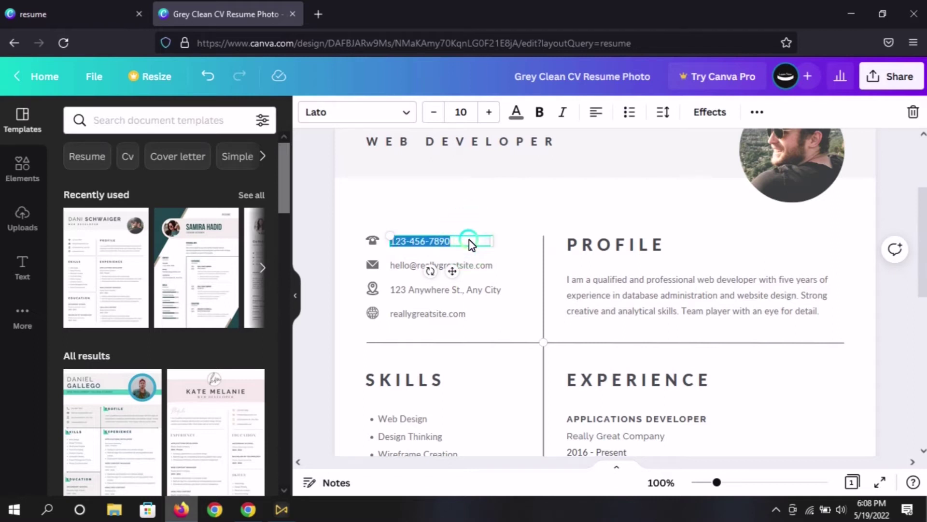
key("BackSpace")
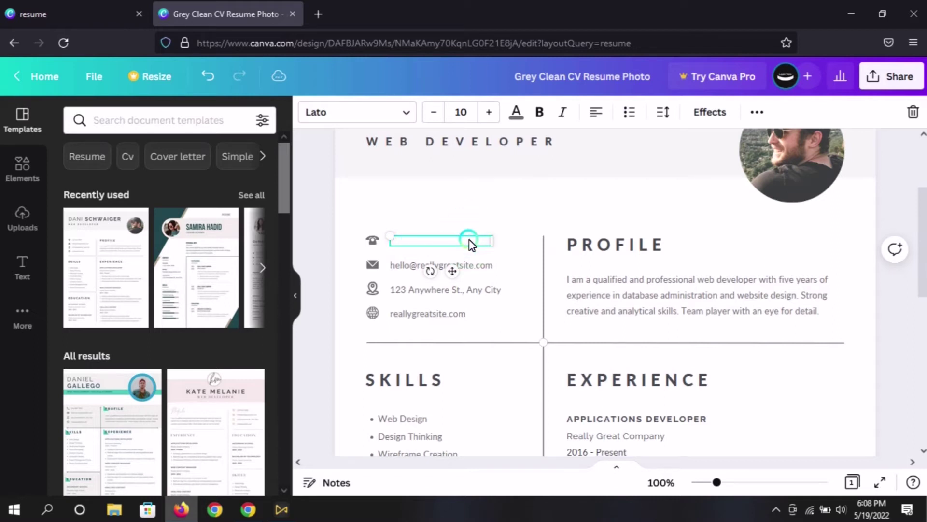
- Delete the sample e-mail address and start typing the new one
left_click(393, 265)
left_click(474, 269)
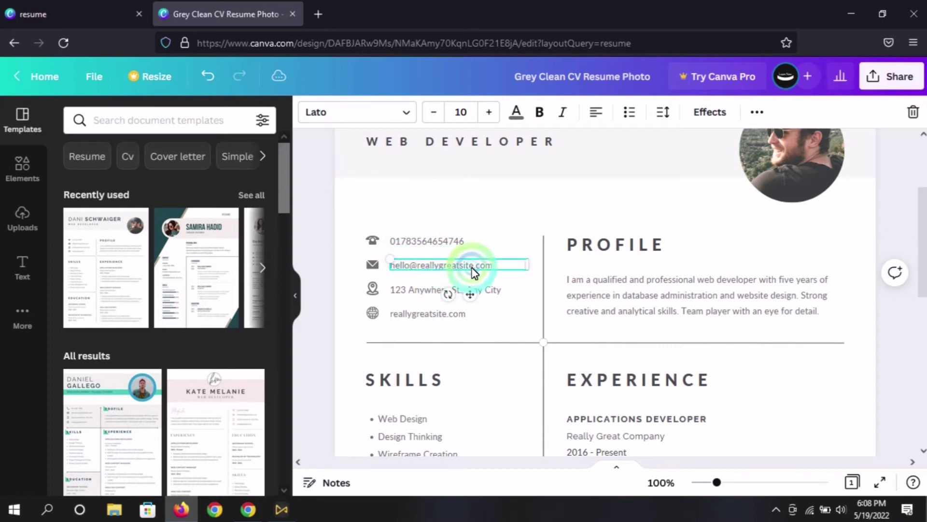
double_click(503, 270)
key("BackSpace")
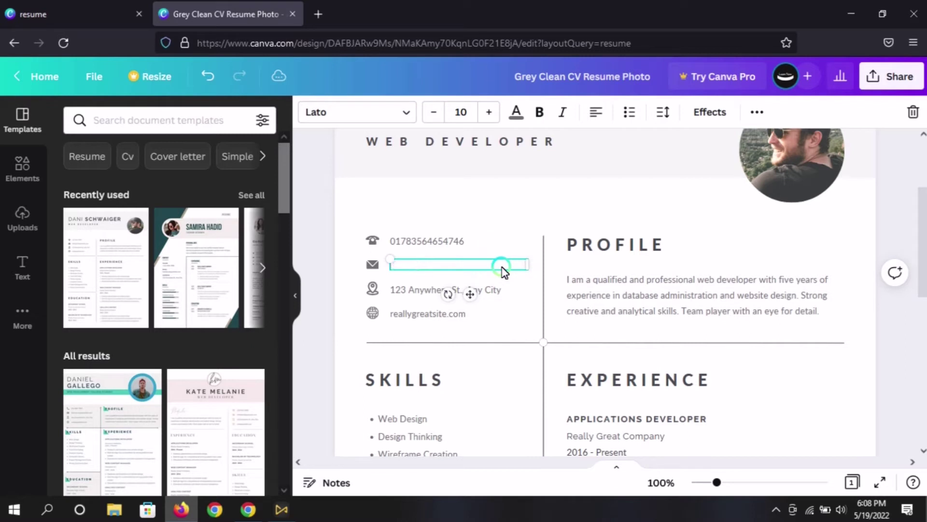
type("rohan!")
key("BackSpace")
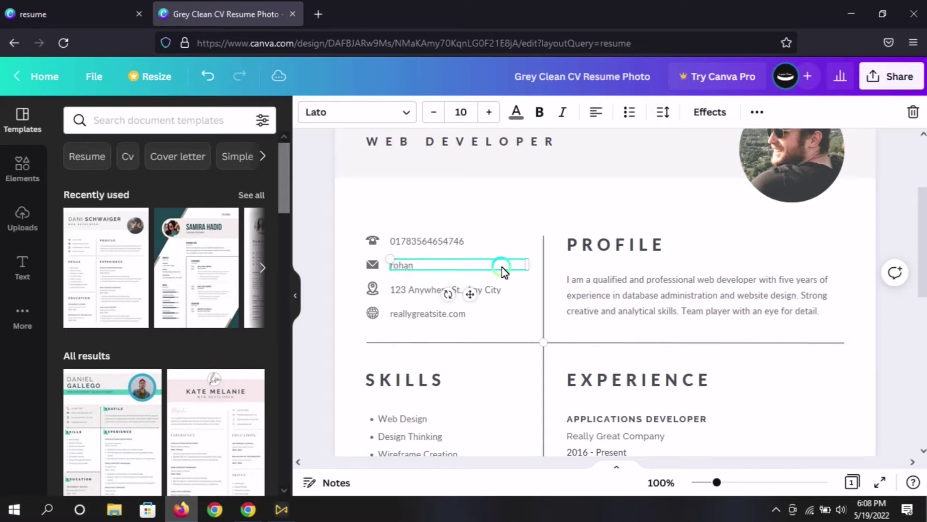
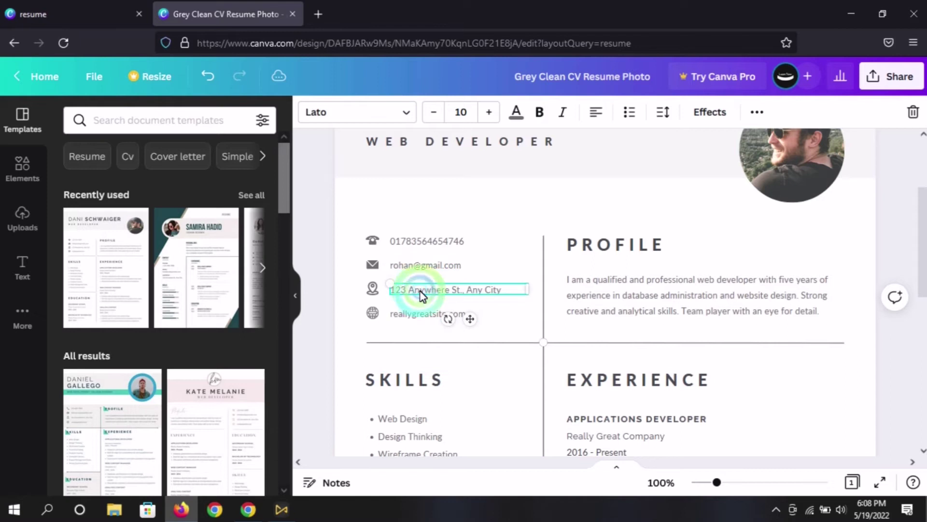
- Replace the placeholder address line with the owner's own address
double_click(505, 292)
left_click_drag(497, 296, 405, 299)
left_click(392, 296)
left_click_drag(504, 294, 386, 296)
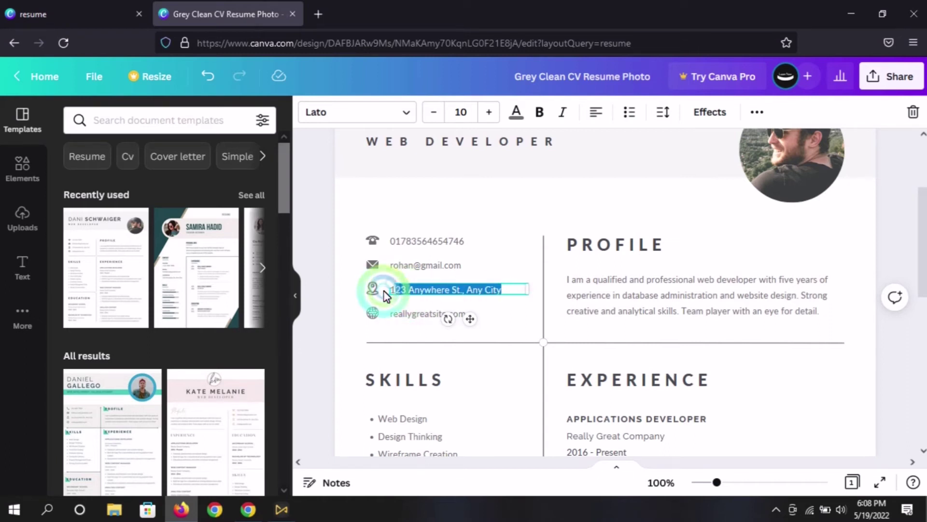
key("BackSpace")
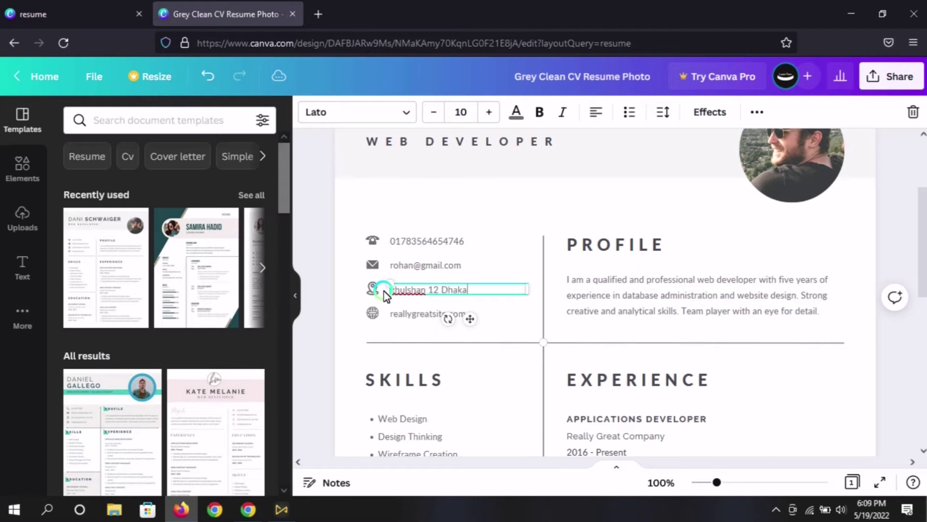
left_click(470, 288)
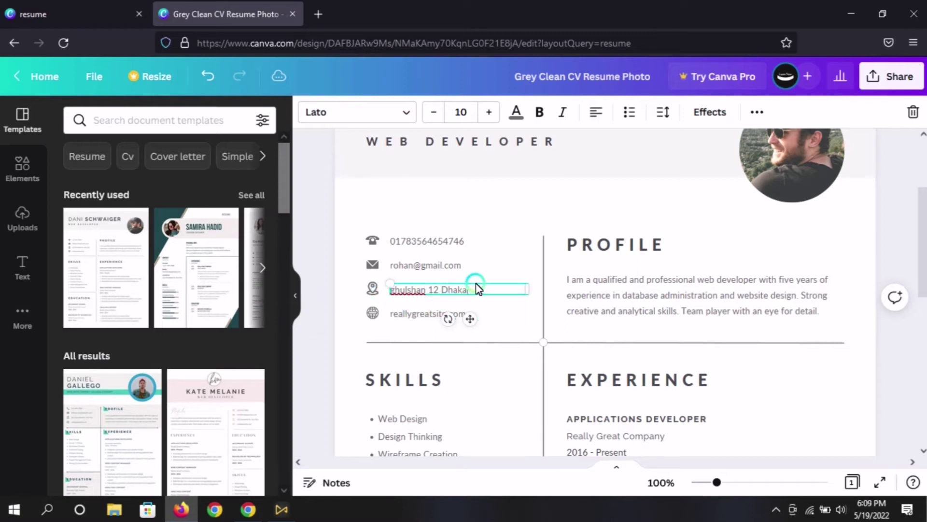
- Clear the placeholder website text so the owner's own site can replace it
left_click(434, 333)
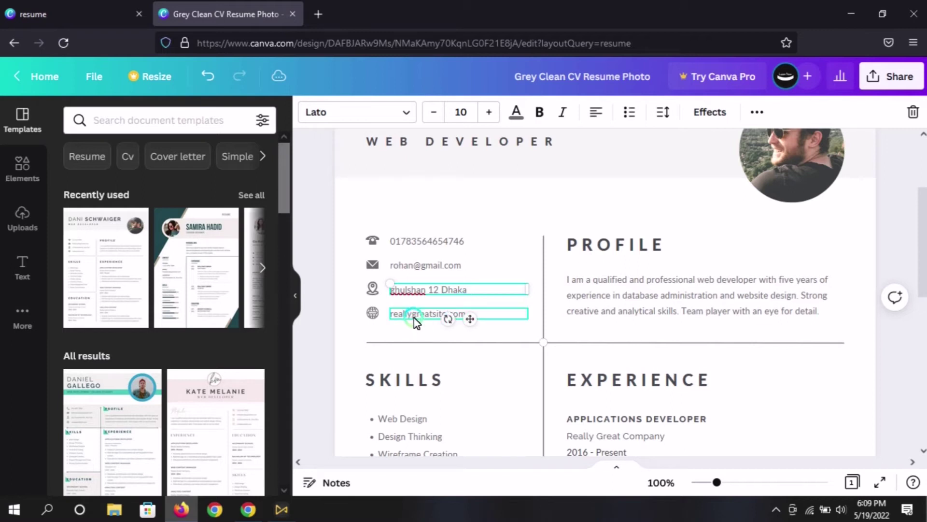
double_click(477, 318)
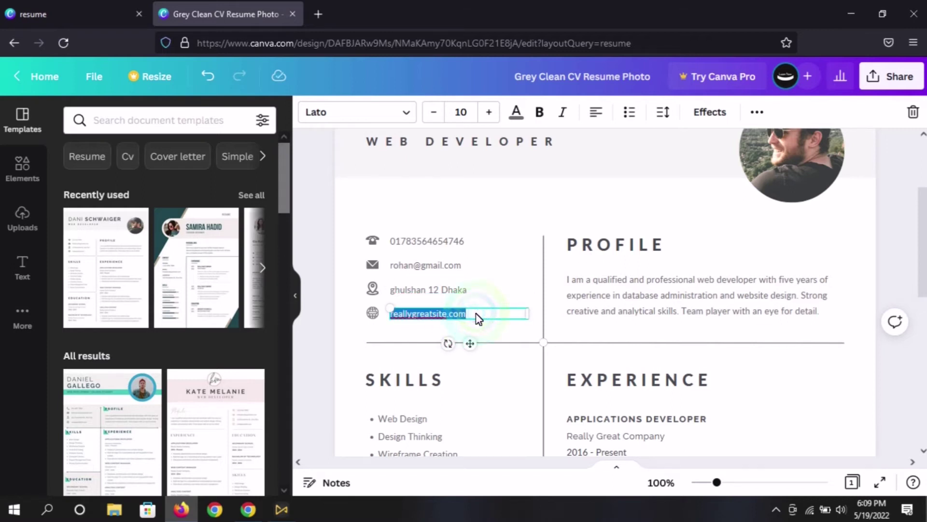
key("BackSpace")
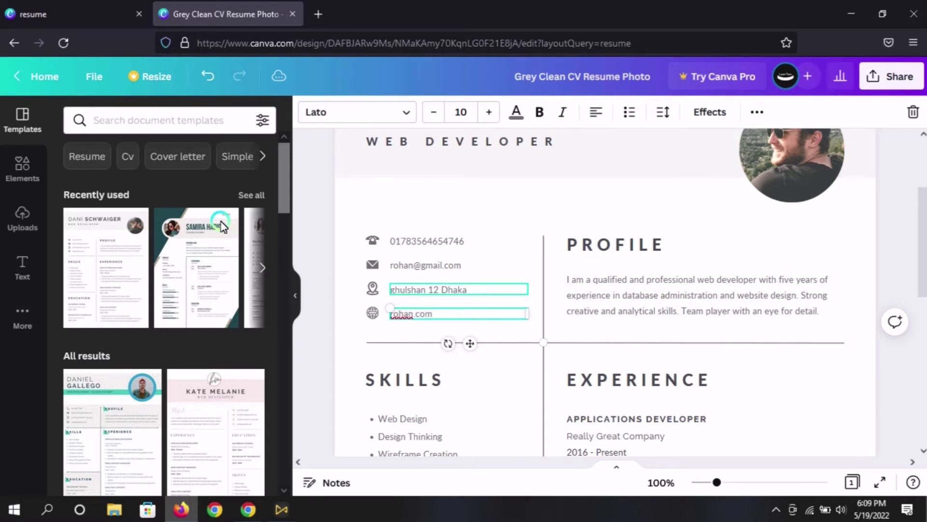
- Shift the Profile paragraph slightly left so it lines up under the PROFILE heading
left_click(487, 342)
left_click(407, 207)
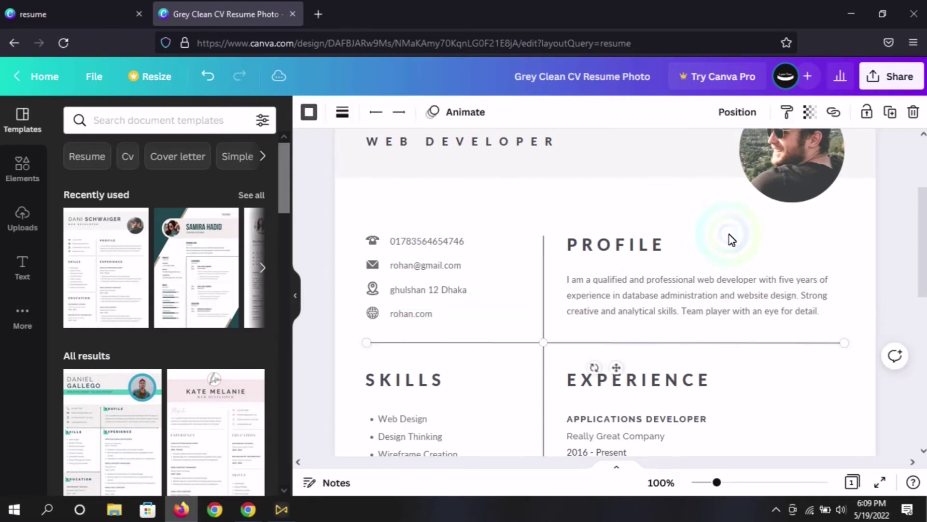
left_click(610, 250)
left_click(569, 279)
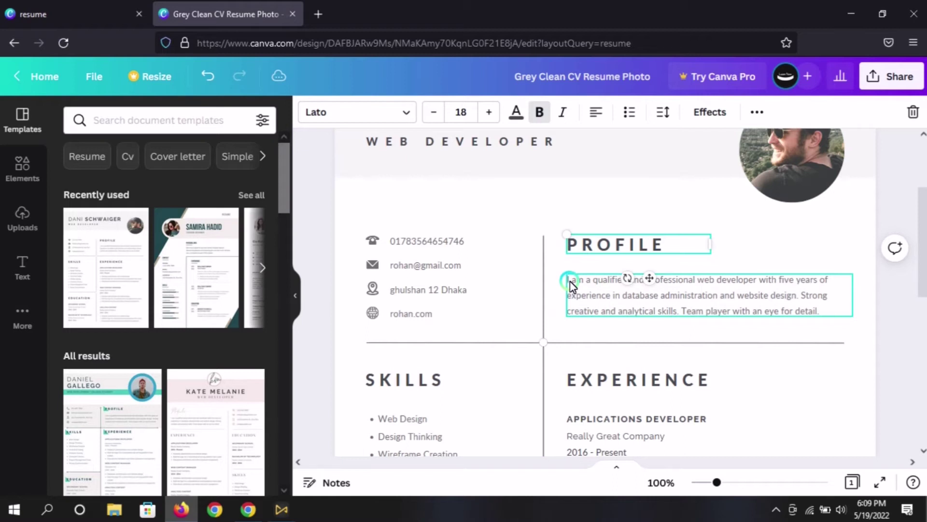
left_click(829, 311)
left_click(781, 296)
mouse_move(827, 311)
left_mouse_down()
mouse_move(757, 294)
mouse_move(820, 310)
left_mouse_up()
left_click(602, 300)
left_click(234, 10)
left_click(518, 220)
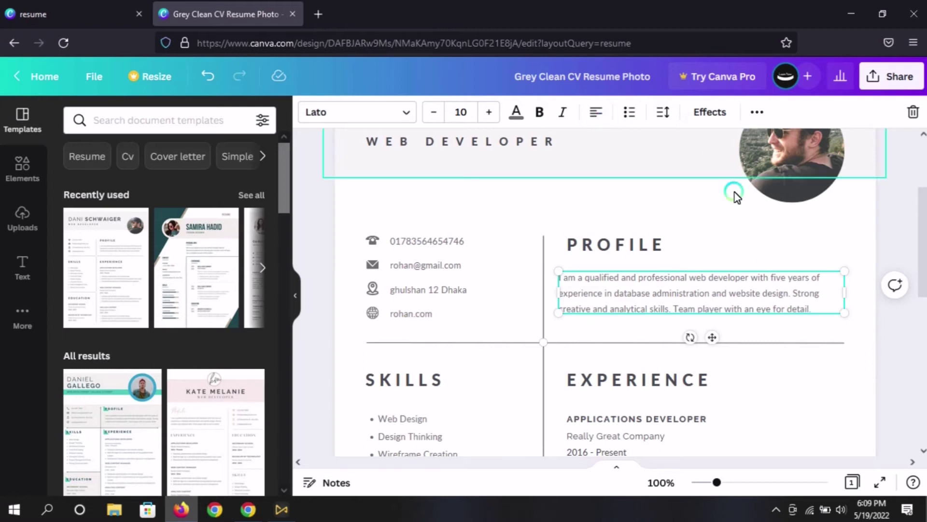
- Scroll down to the SKILLS section and select its heading
left_click(916, 220)
scroll(916, 232, "down", 3)
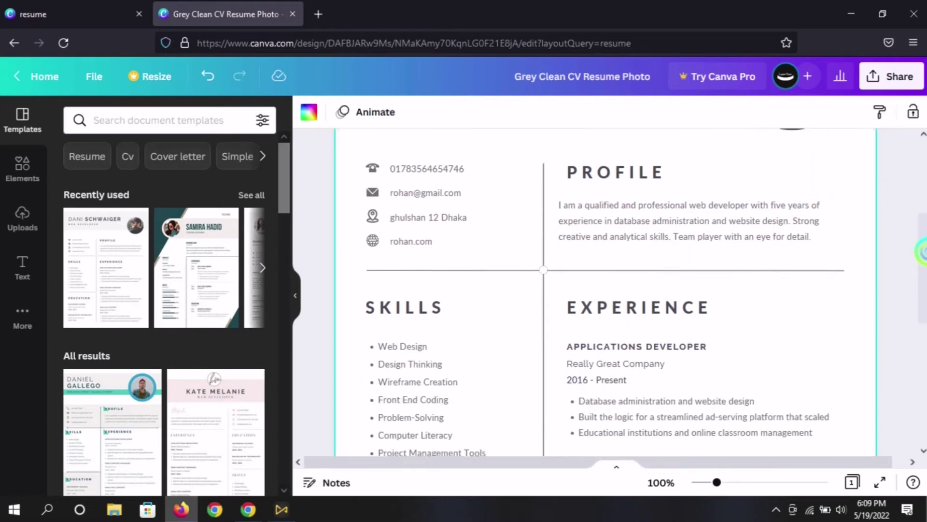
left_click(382, 259)
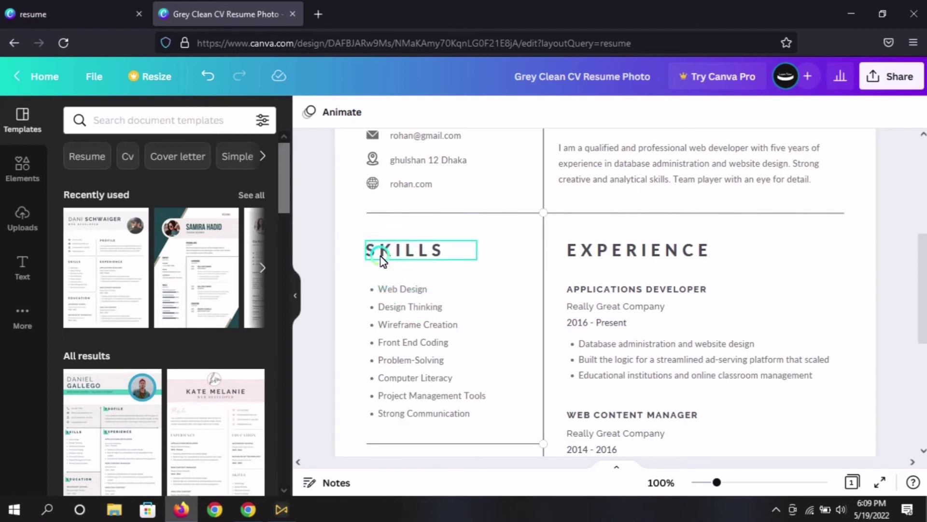
left_click(389, 250)
left_click(415, 250)
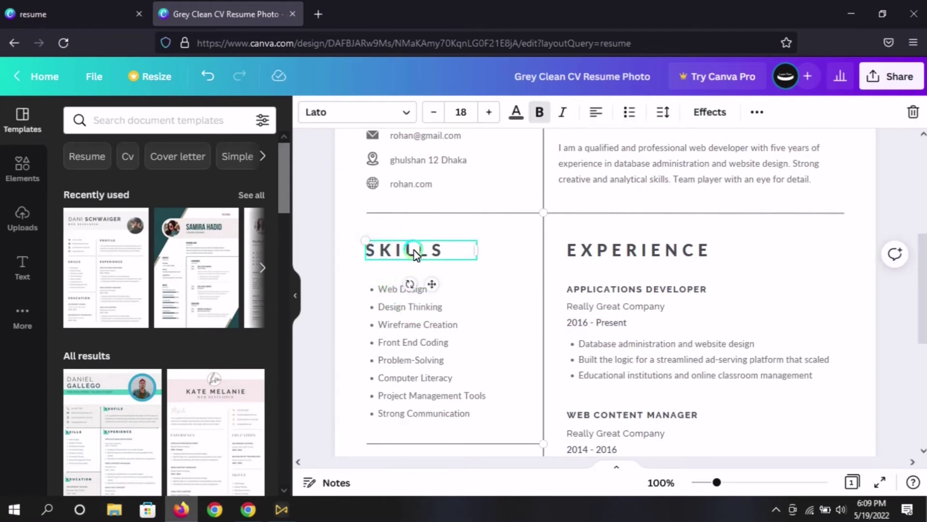
left_click(498, 243)
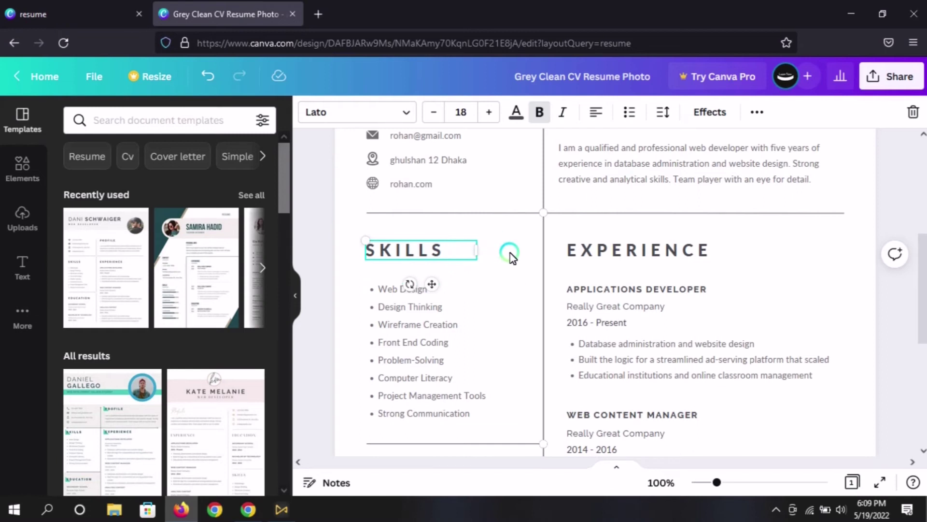
left_click(511, 252)
left_click(852, 269)
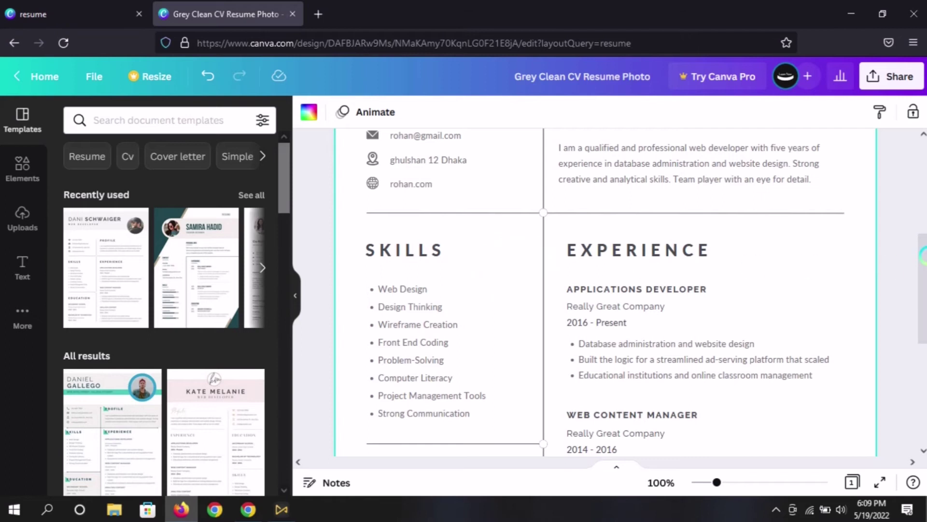
scroll(920, 256, "down", 2)
scroll(921, 256, "up", 2)
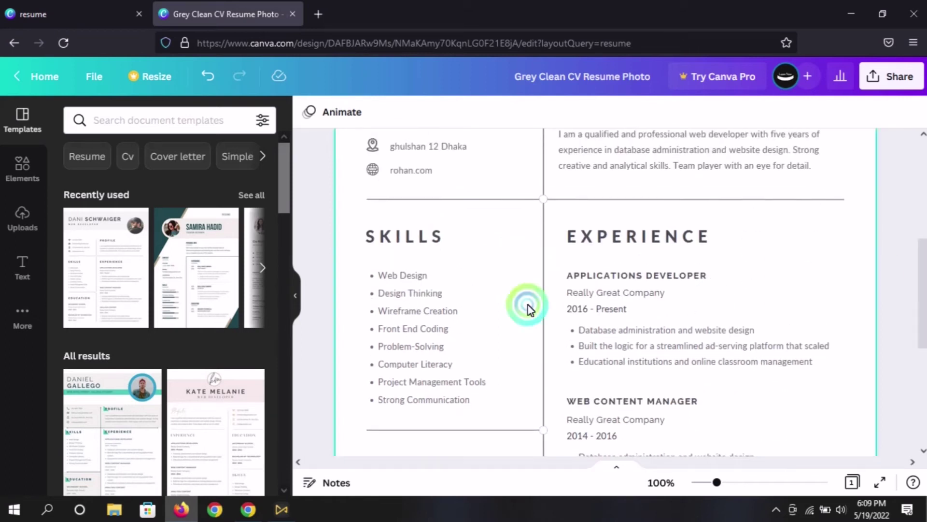
- Change the first skill entry from 'Web Design' to 'logo design'
left_click(431, 317)
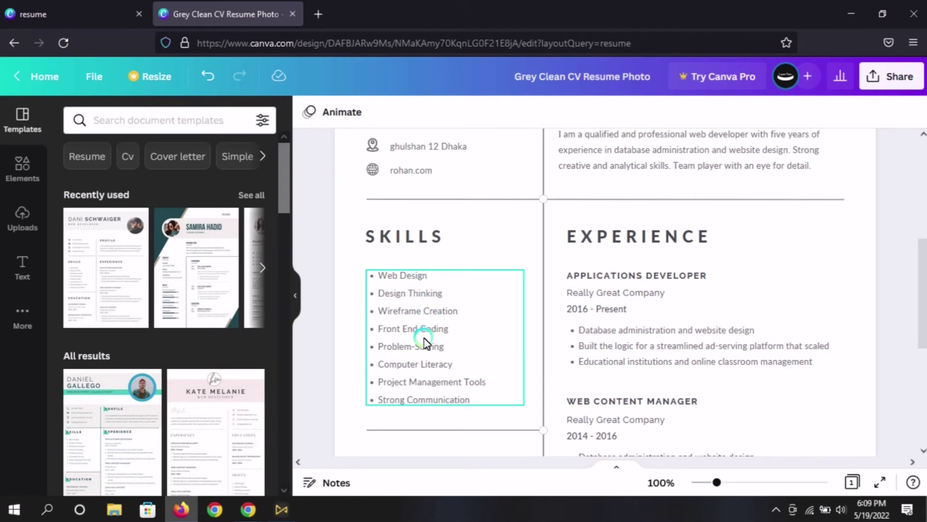
left_click(421, 282)
double_click(441, 283)
left_click(441, 284)
left_click_drag(441, 284, 380, 284)
left_click(449, 282)
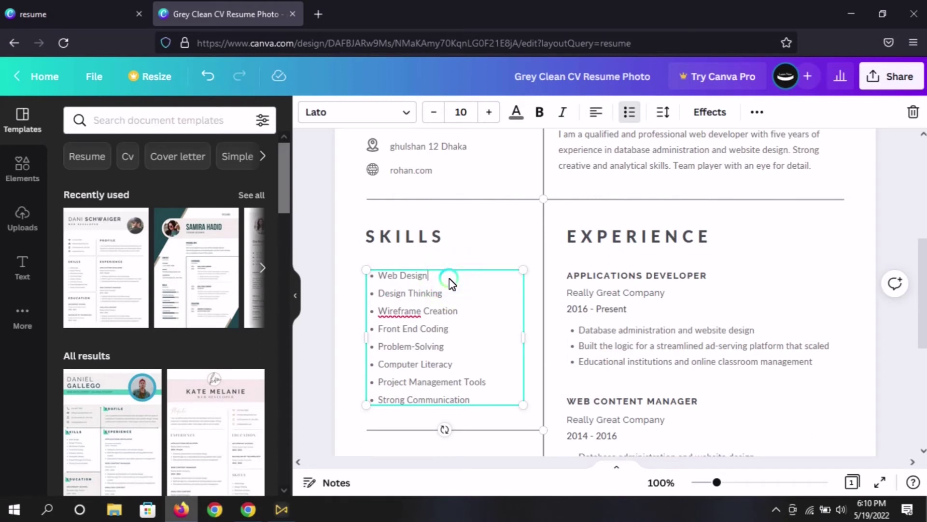
left_click(316, 278)
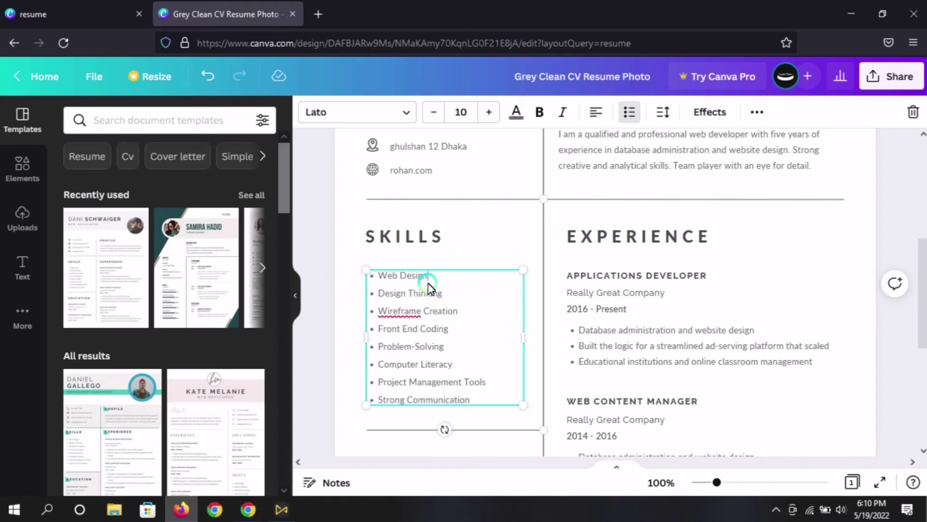
left_click(517, 288)
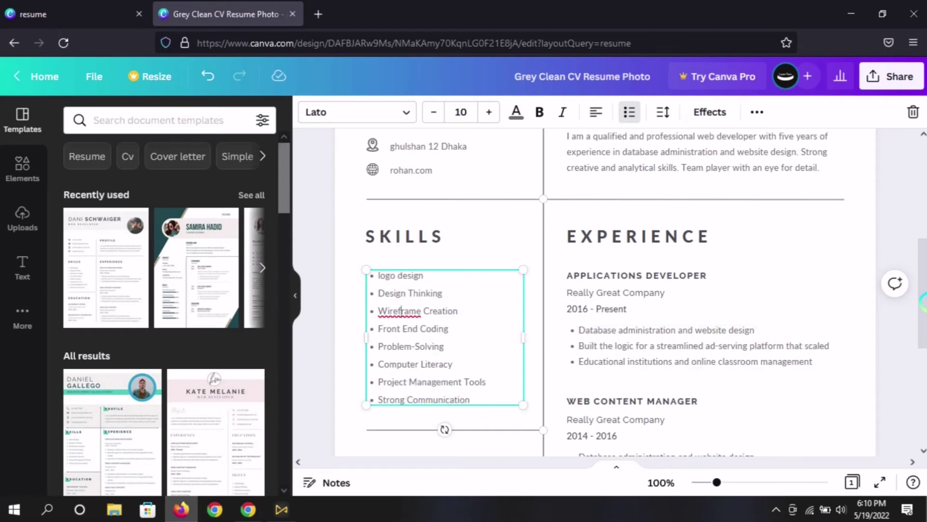
- Look over the Education entries, then bring up the Text panel with heading, subheading and body options
scroll(400, 310, "down", 5)
left_click(368, 250)
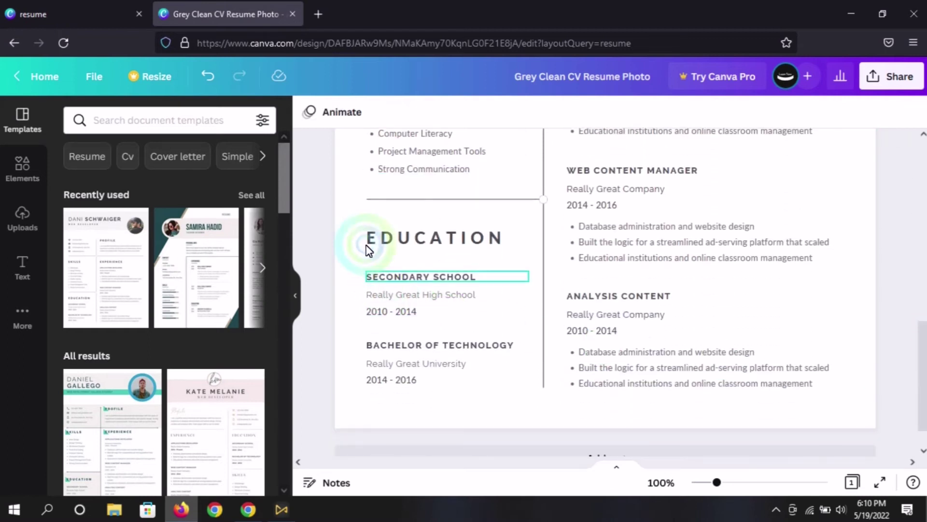
left_click(372, 246)
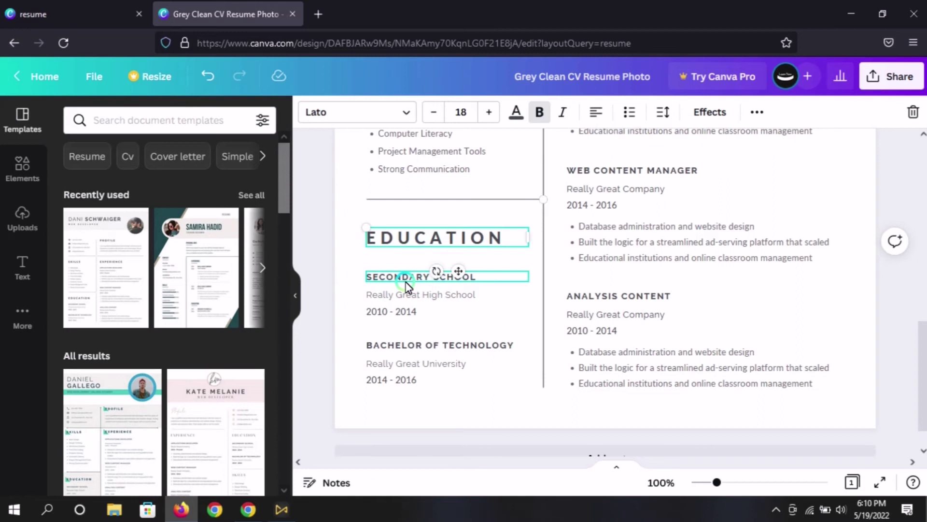
left_click(406, 281)
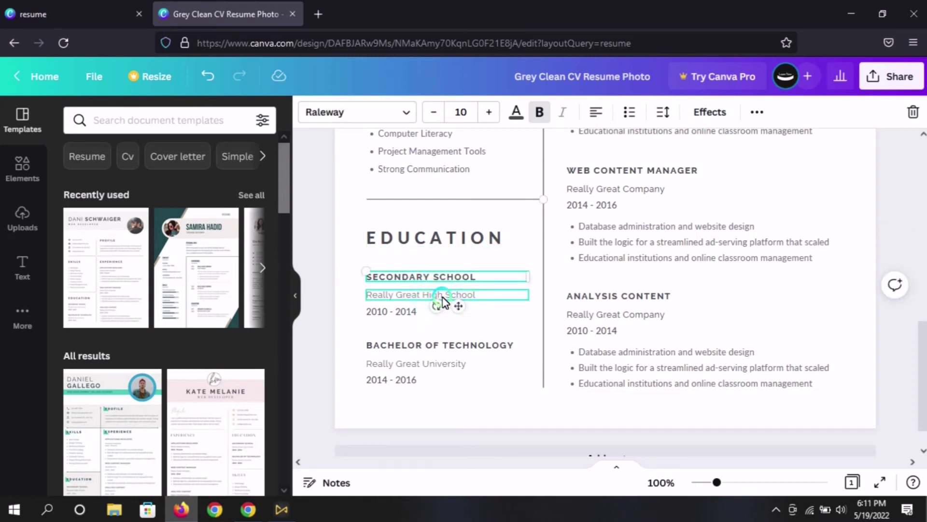
left_click(404, 313)
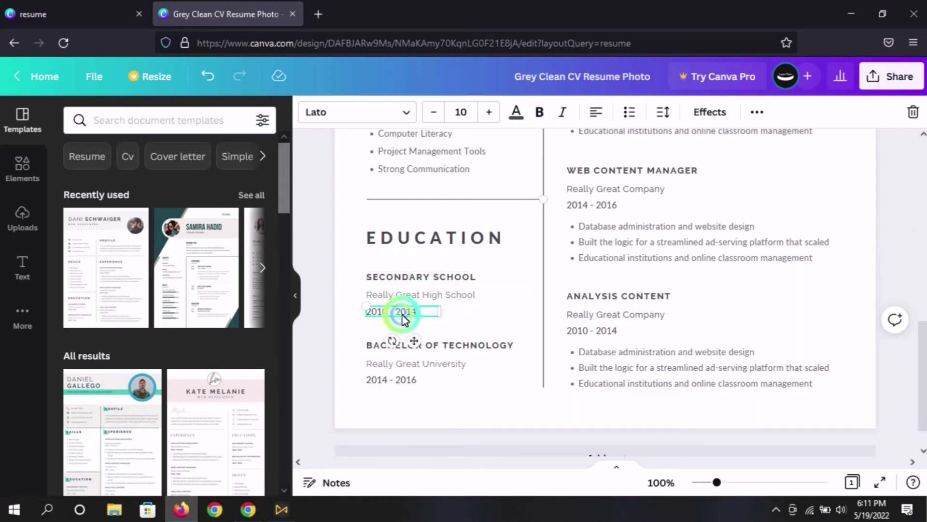
left_click(485, 325)
left_click(515, 304)
left_click(476, 323)
left_click(77, 303)
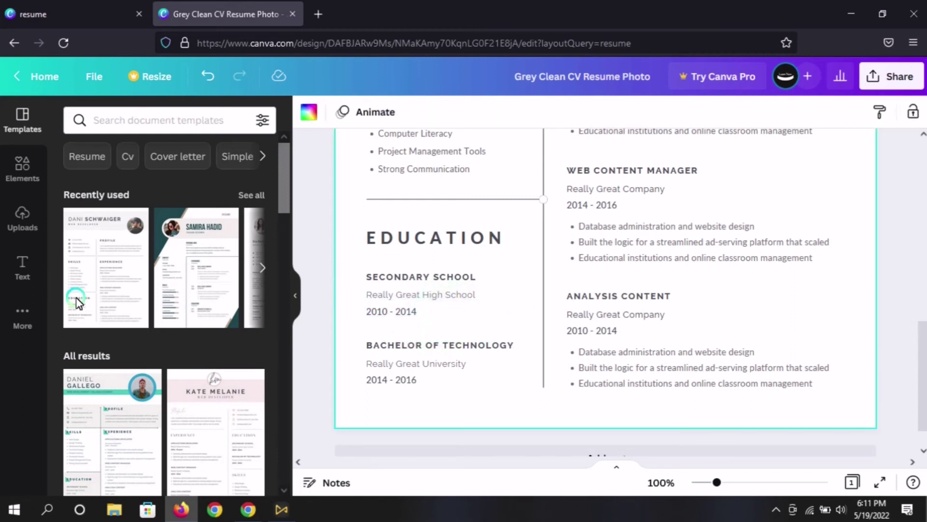
left_click(20, 268)
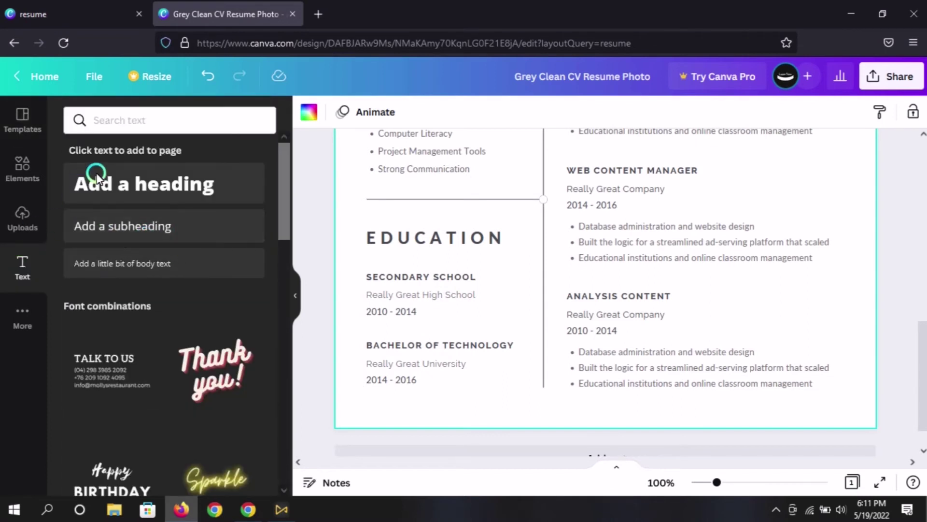
- Add a heading text box, shrink it and place it between the two Education entries
left_click(155, 205)
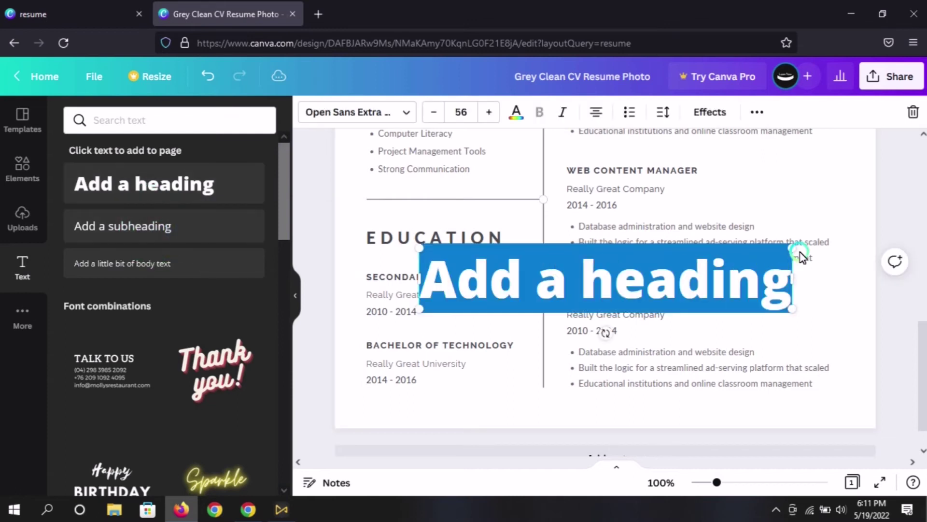
left_click_drag(795, 247, 573, 282)
left_click(381, 293)
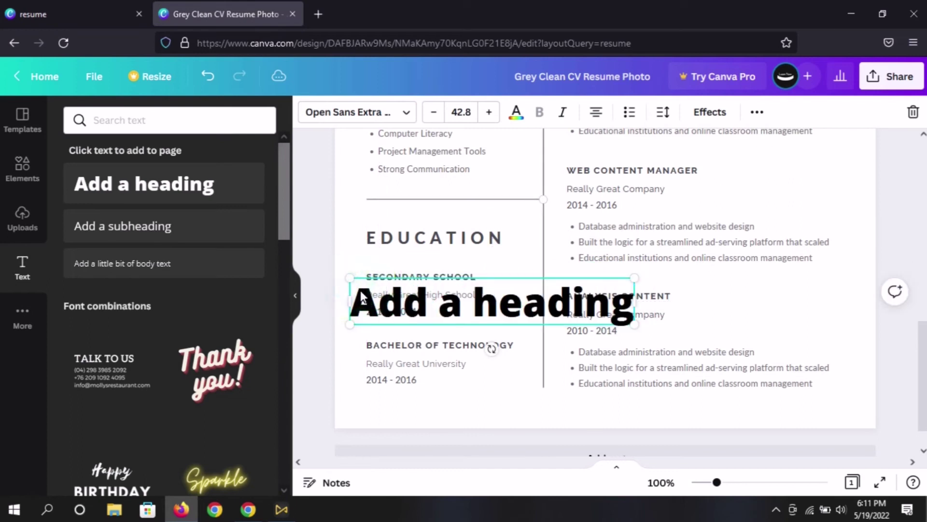
left_click_drag(348, 282, 528, 307)
left_click(706, 314)
left_click(620, 314)
left_click_drag(620, 315, 456, 325)
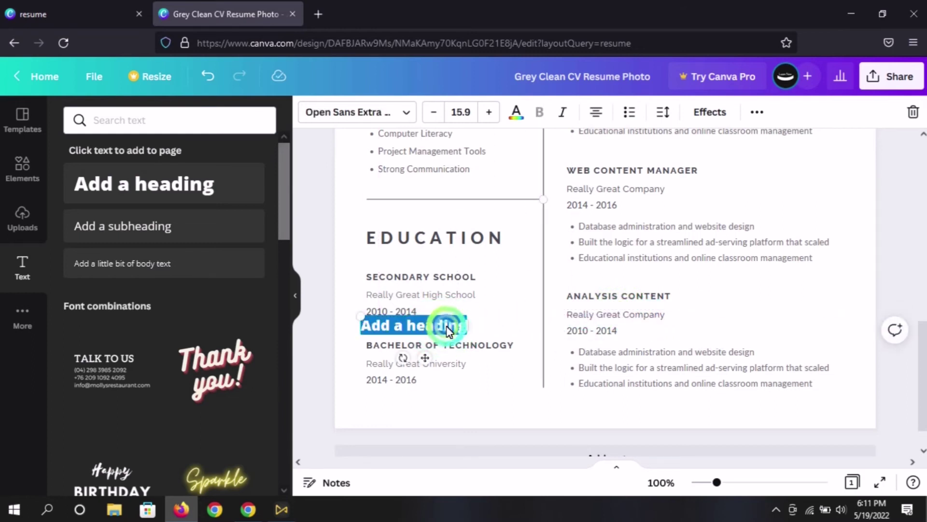
- Change the heading text to 'point : 5:00' and scale it down to size 7.8
double_click(448, 328)
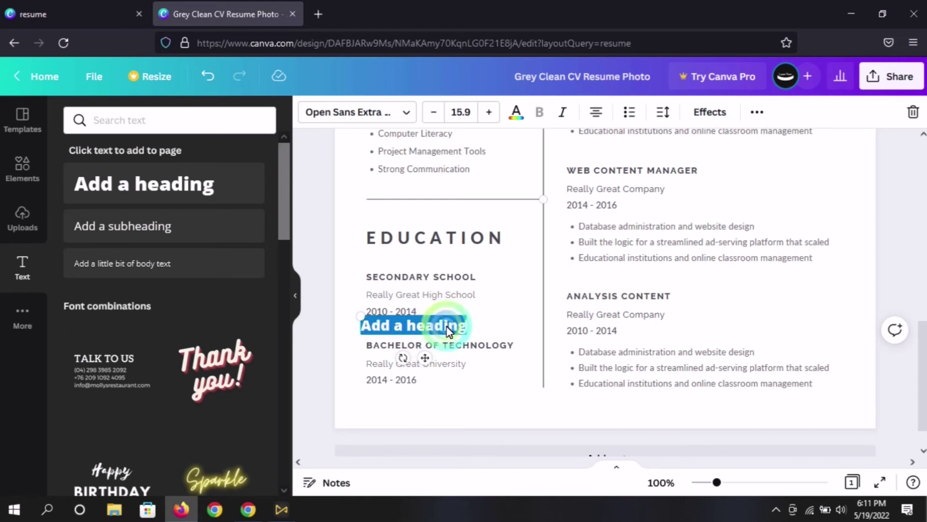
type("poin")
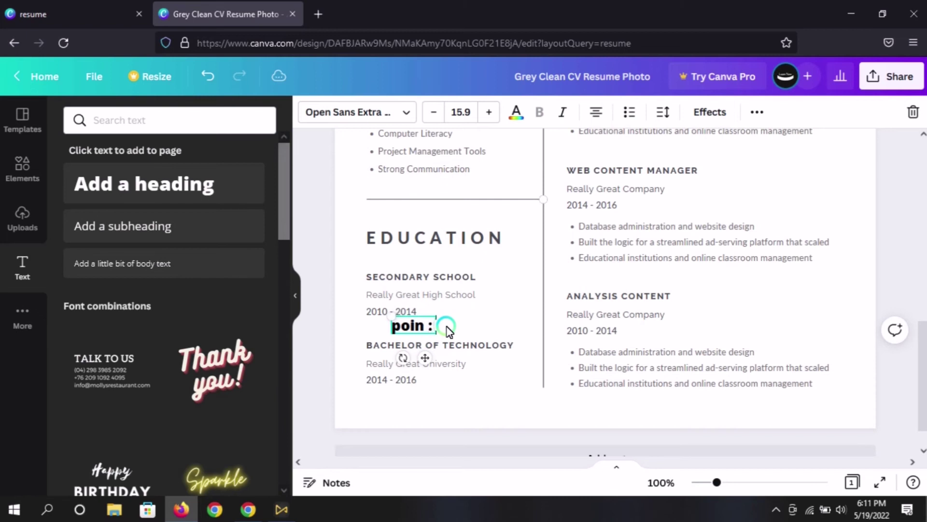
type(": 5:00")
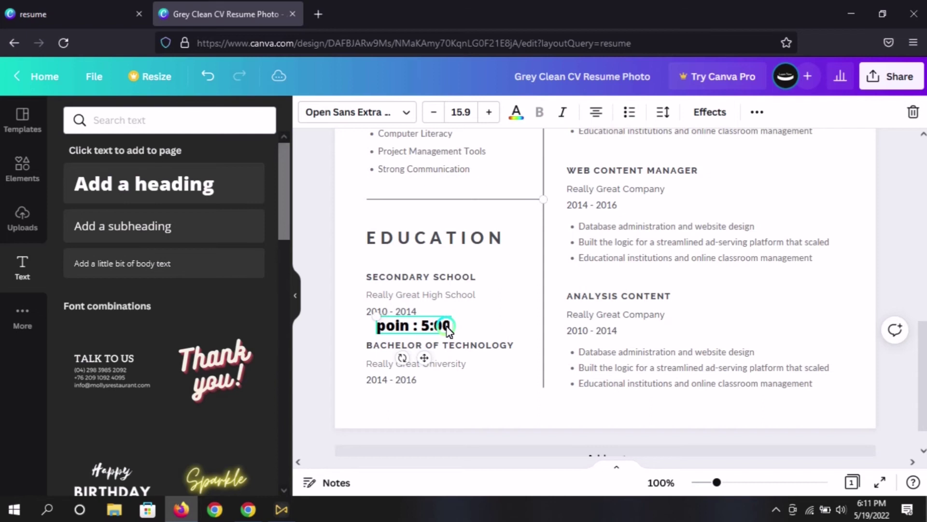
left_click(406, 331)
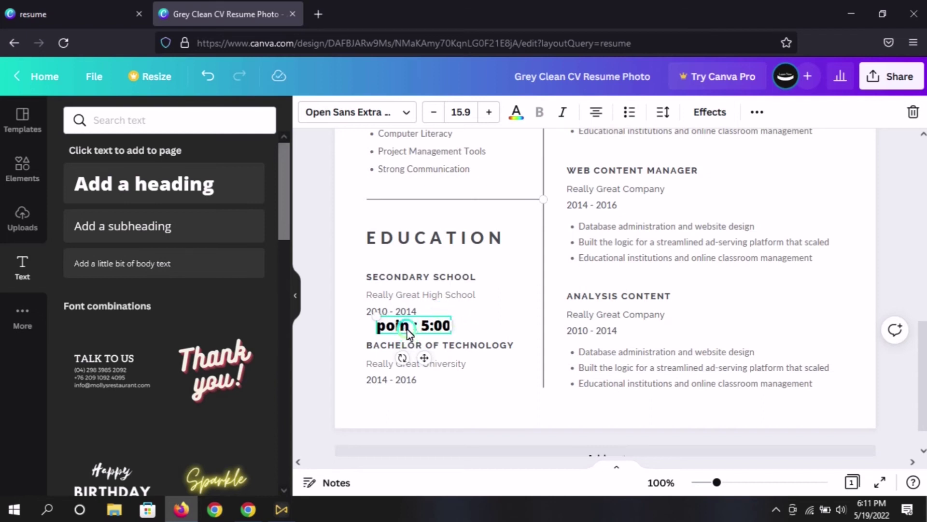
type("t")
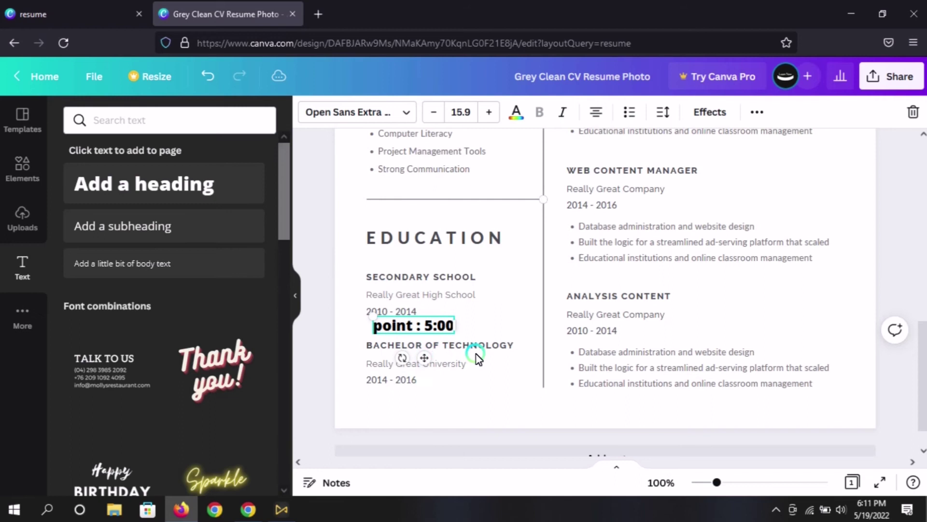
left_click(489, 320)
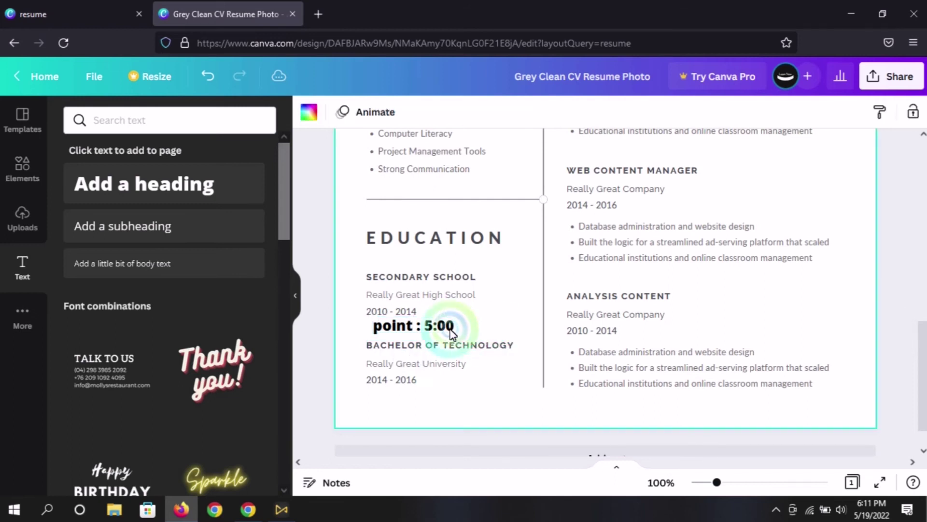
left_click(427, 328)
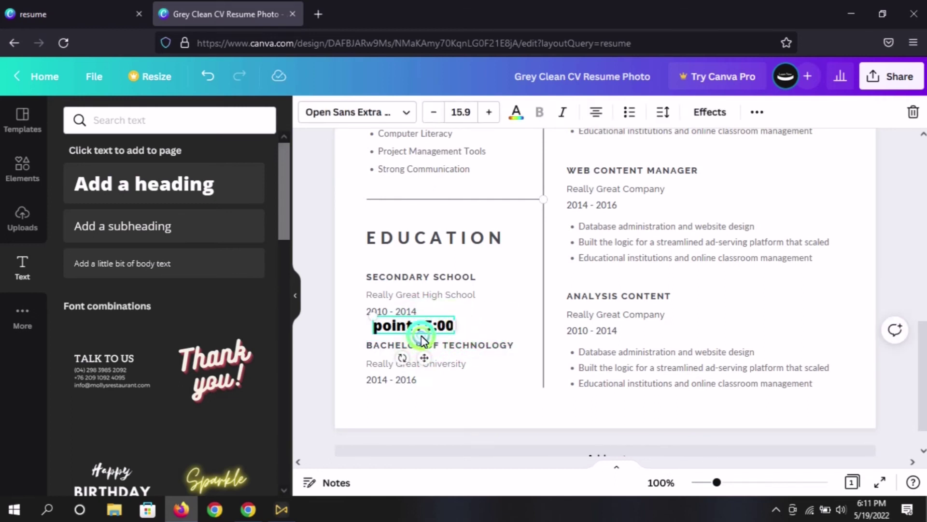
left_click(489, 336)
left_click(384, 328)
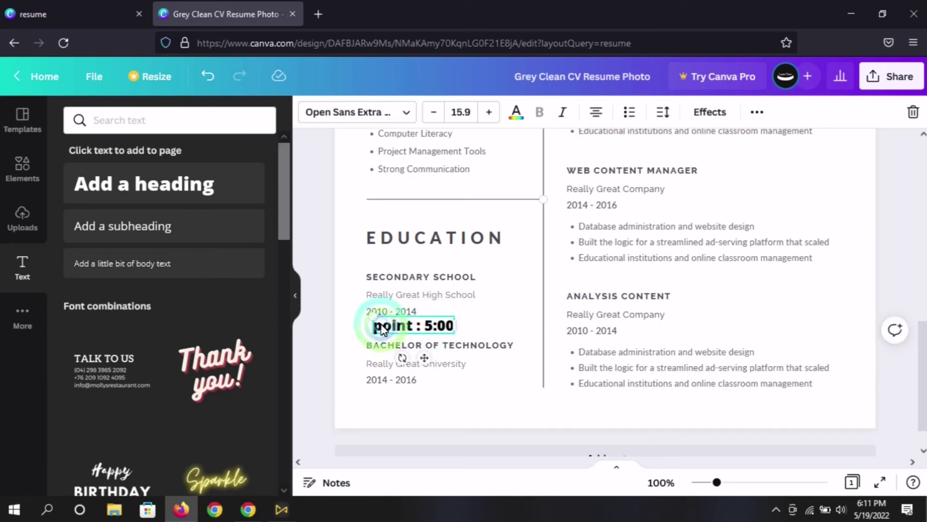
left_click_drag(373, 325, 402, 326)
left_click(471, 332)
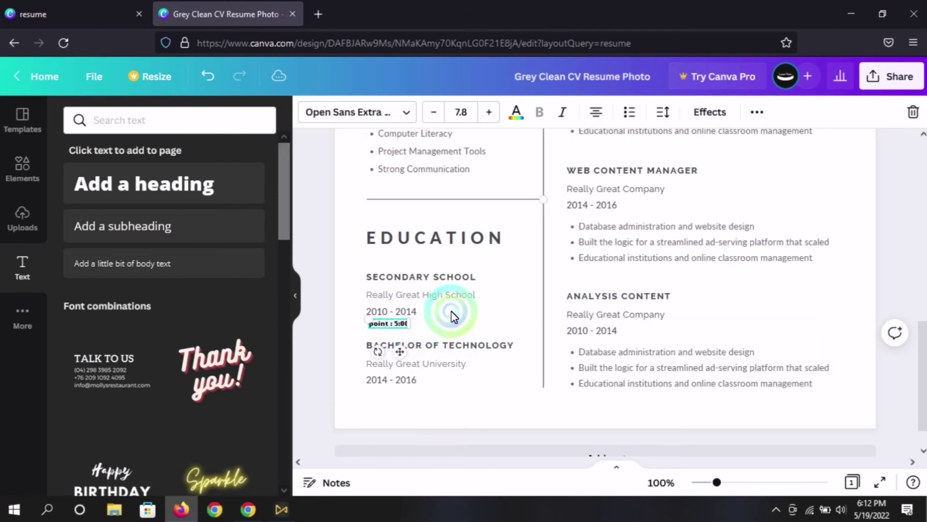
- Select the Education school, degree and date lines to check each one
left_click(453, 316)
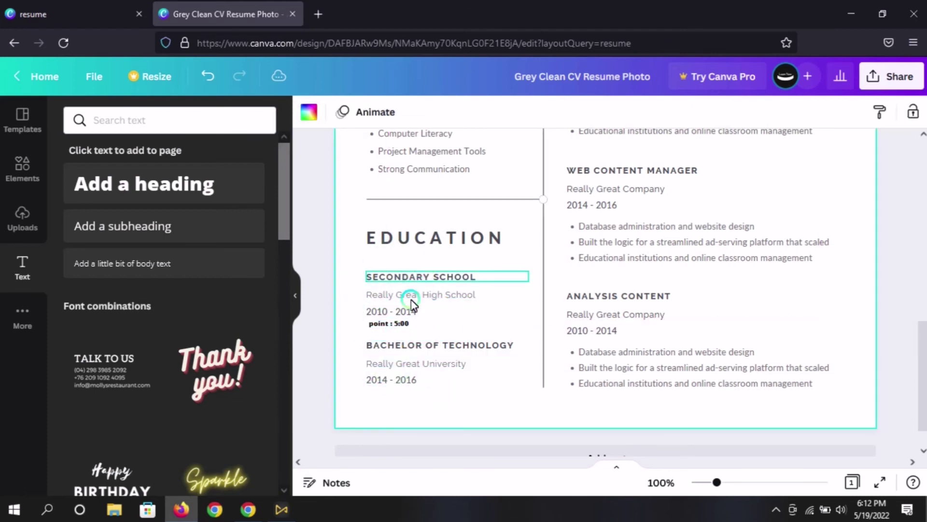
left_click(425, 277)
left_click(431, 295, "shift")
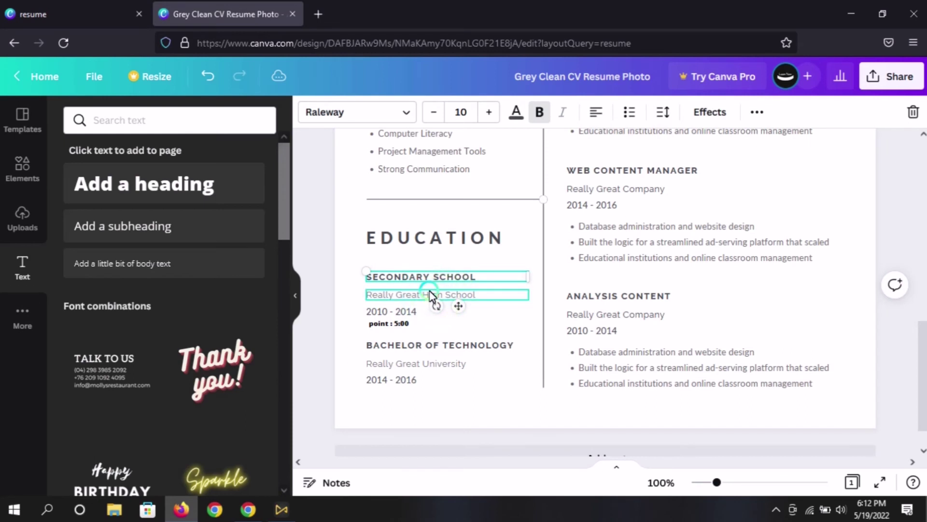
left_click(439, 346)
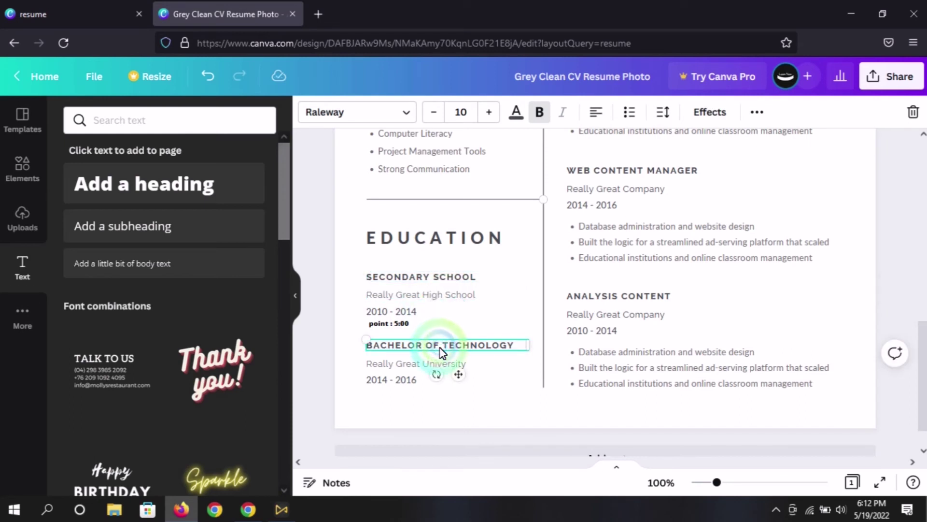
left_click(393, 366, "shift")
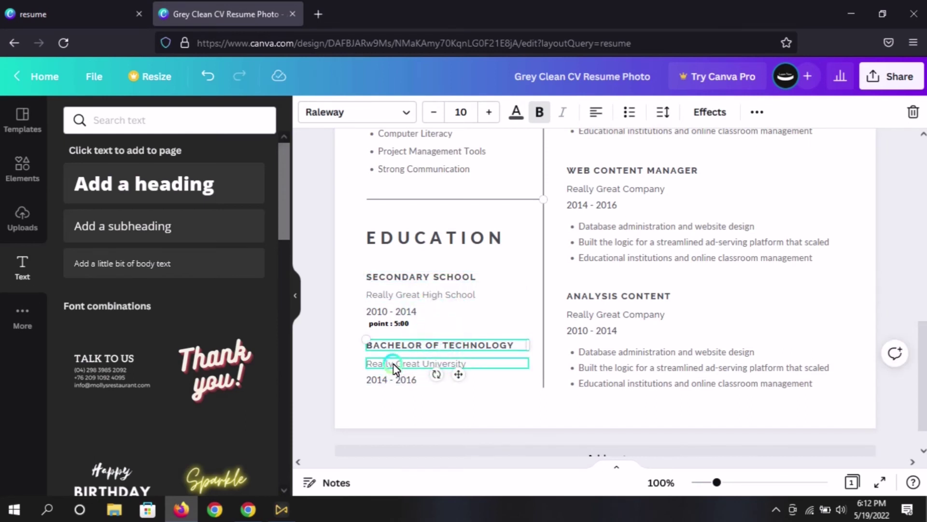
left_click(408, 365)
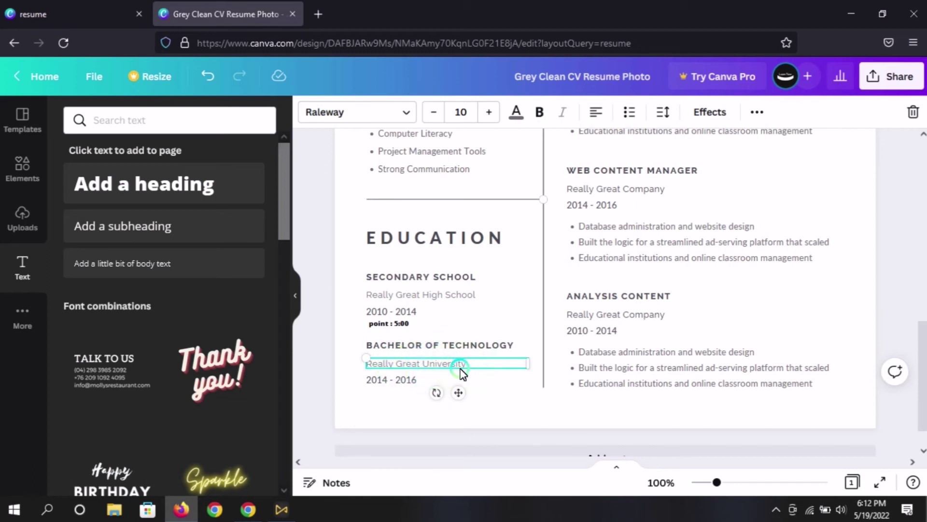
left_click(418, 379, "shift")
left_click(422, 370)
- Replace the high school and university names with 'shsuikj' and 'nsdjfgvamn'
left_click(467, 297)
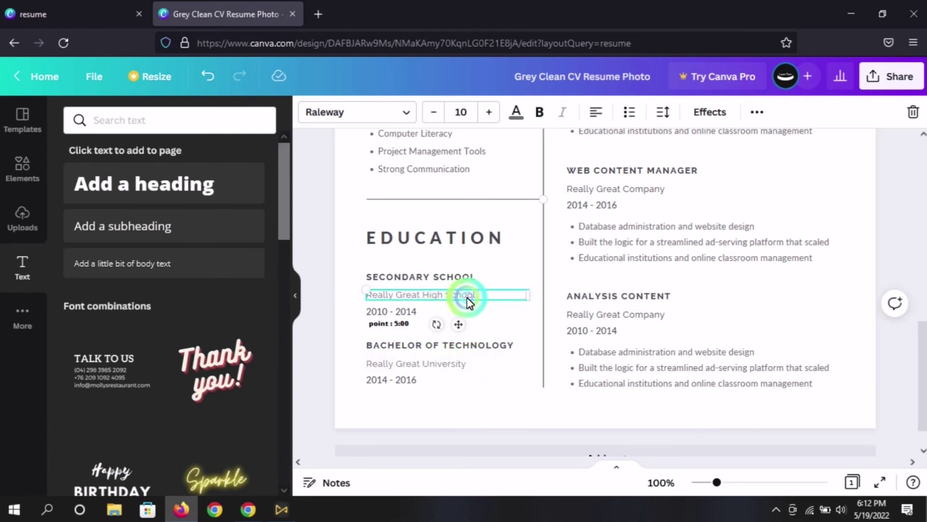
double_click(471, 300)
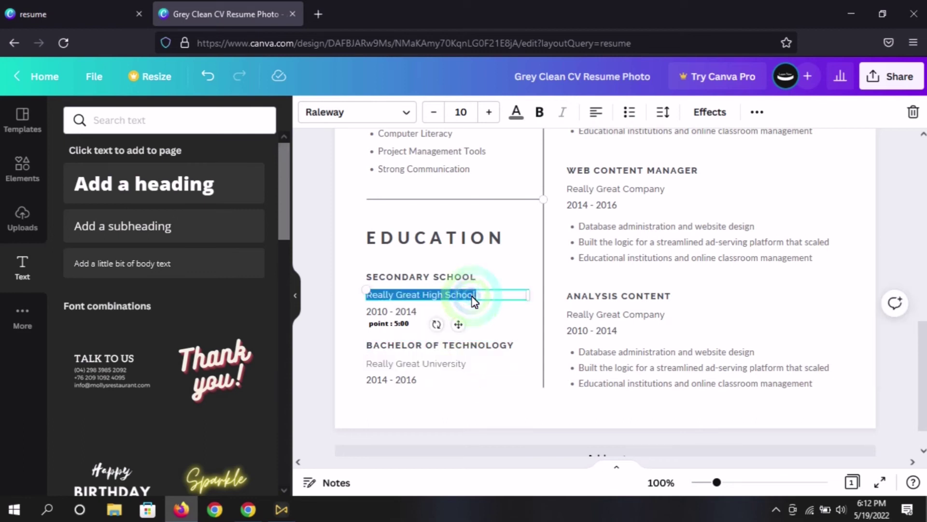
key("BackSpace")
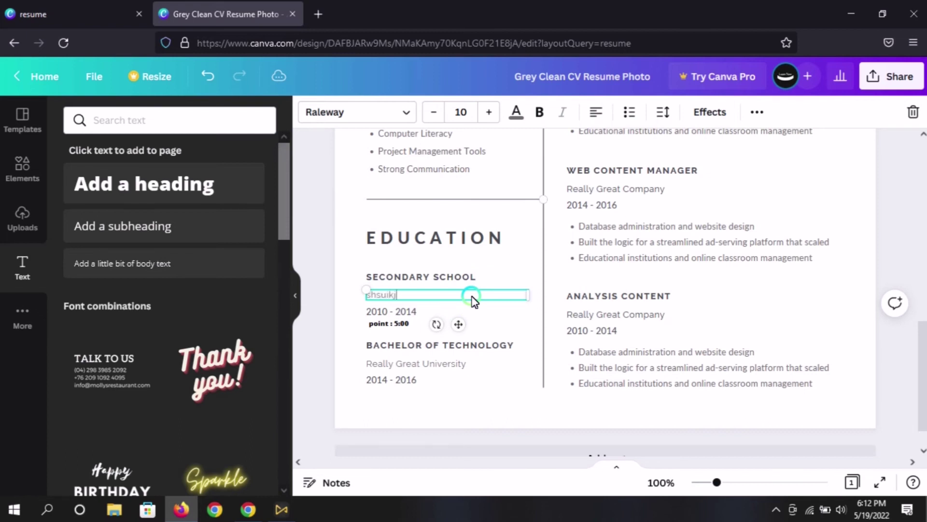
left_click(451, 365)
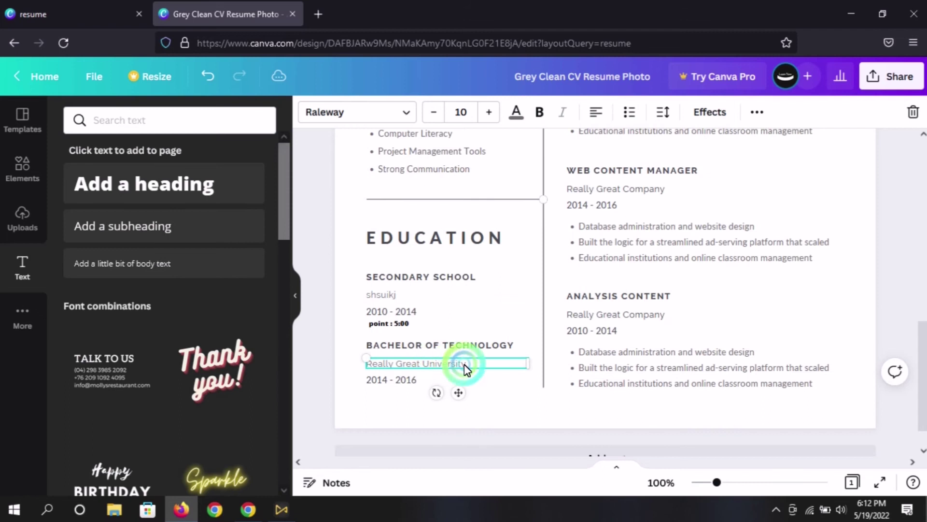
double_click(479, 369)
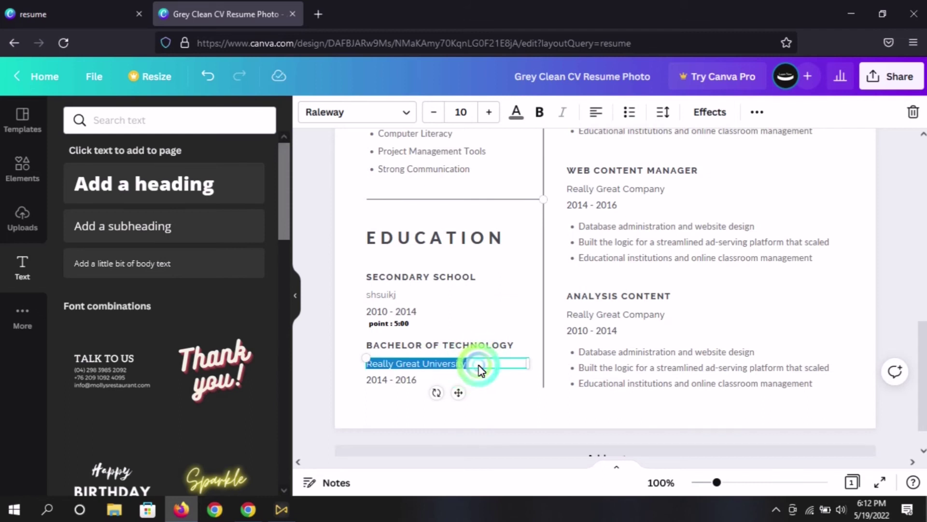
type("nsdjjfgvamn")
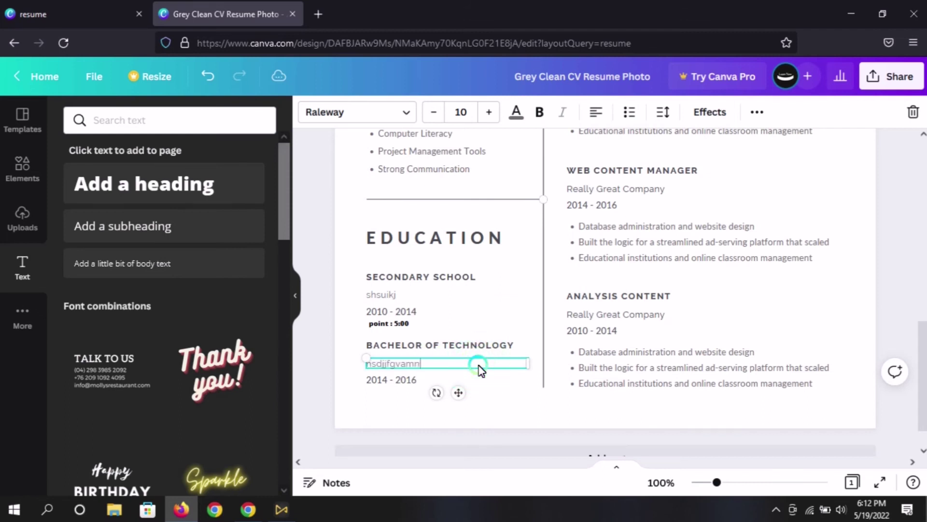
left_click_drag(923, 370, 920, 278)
left_click(845, 260)
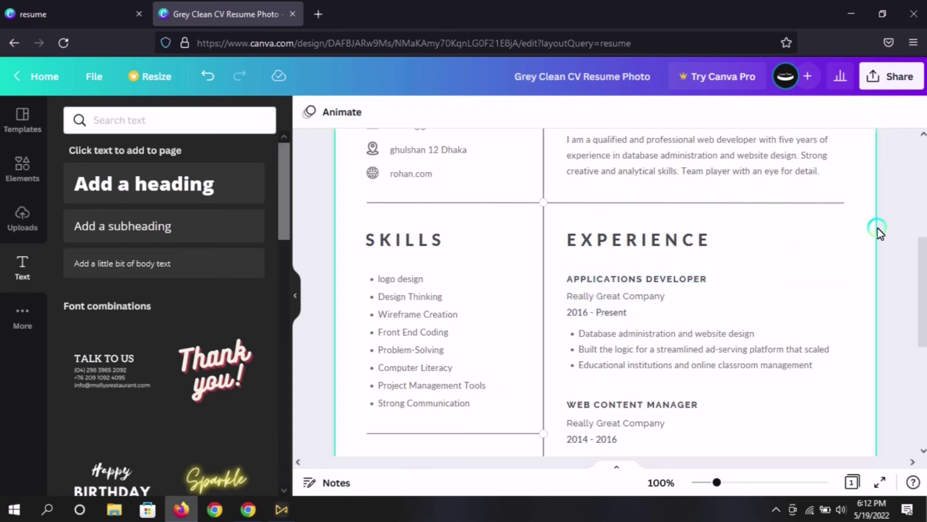
- Delete the Applications Developer bullet points from Experience
left_click_drag(923, 263, 921, 274)
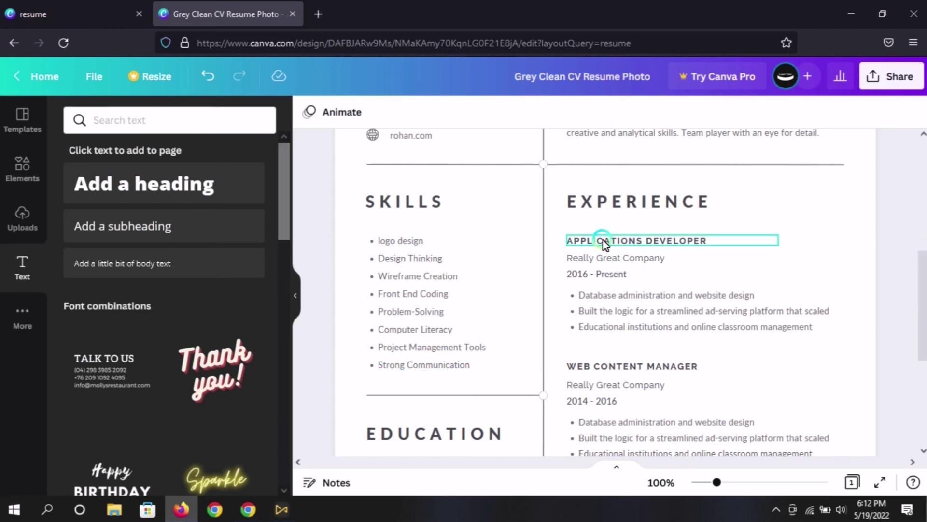
left_click_drag(921, 278, 921, 309)
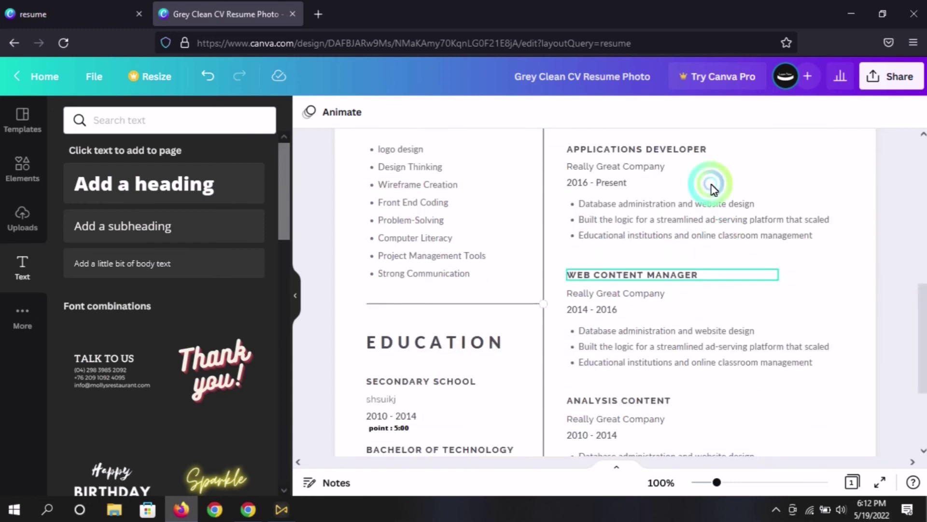
left_click(692, 224)
key("Delete")
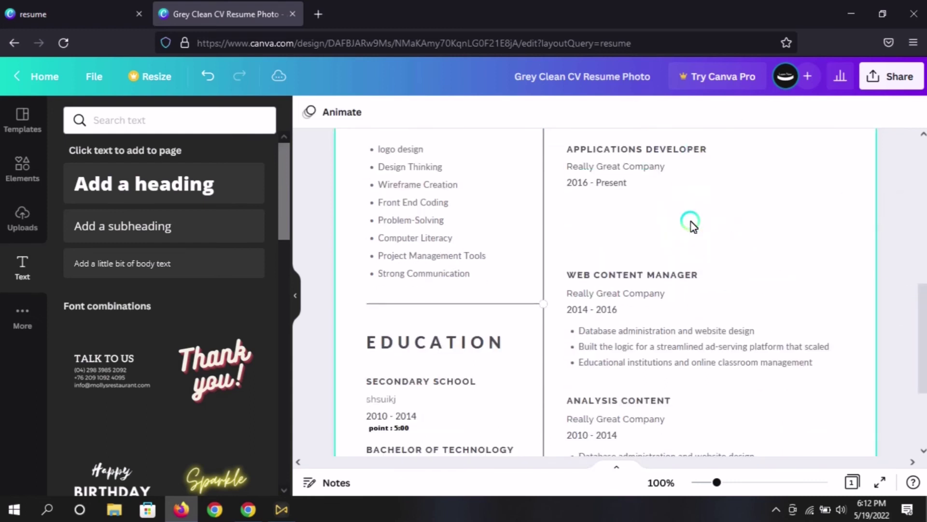
scroll(687, 360, "up", 3)
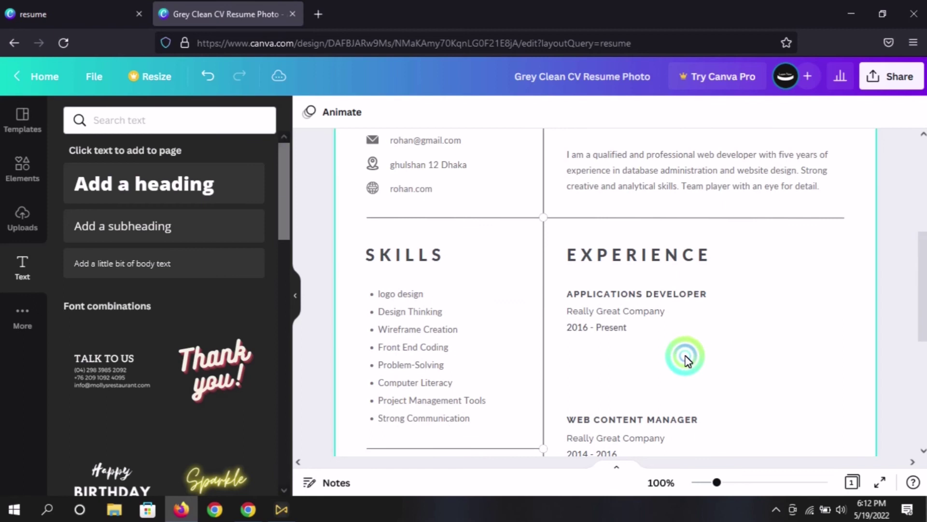
- Delete the APPLICATIONS DEVELOPER title, its Really Great Company line and the 2016 - Present dates
left_click(613, 294)
key("Delete")
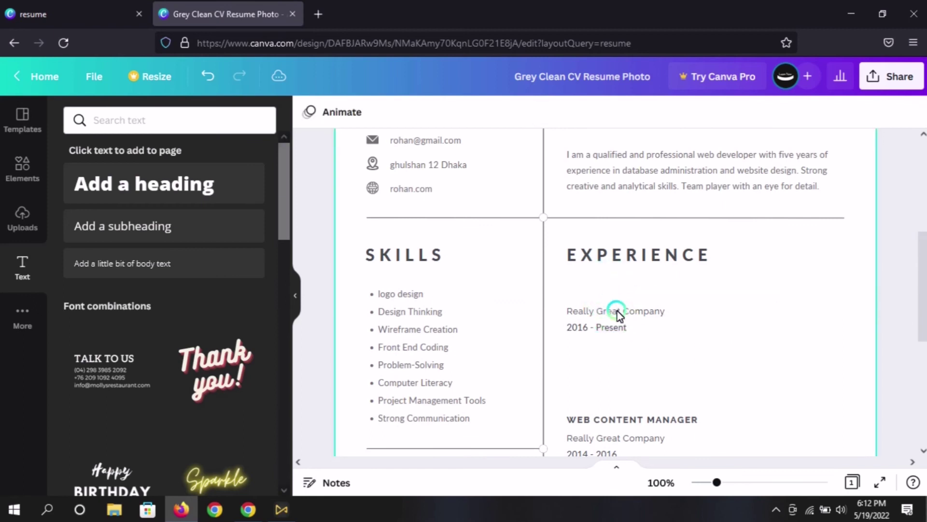
left_click(618, 314)
key("Delete")
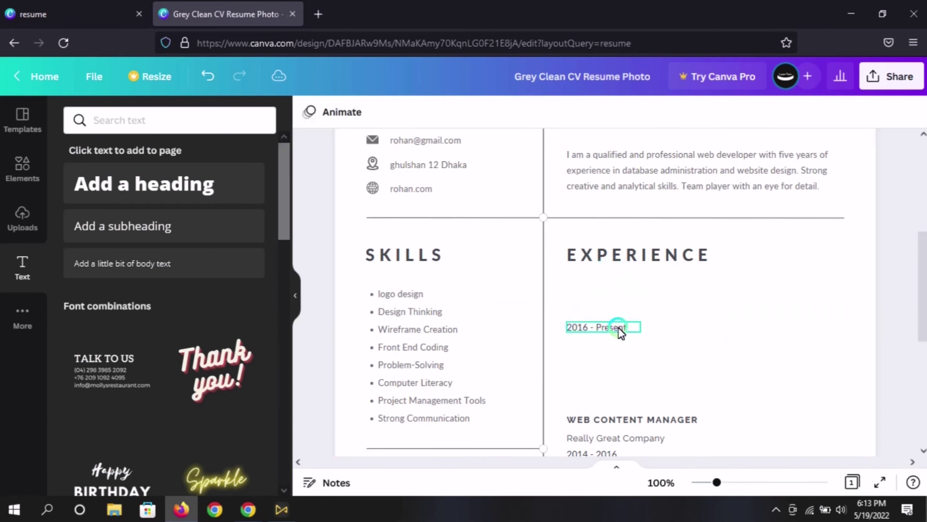
left_click(620, 330)
key("Delete")
left_click(586, 303)
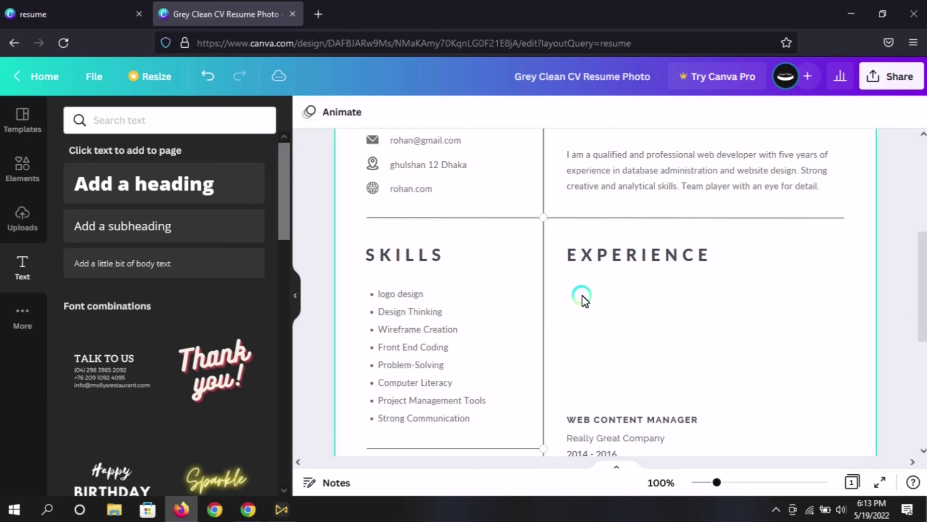
scroll(898, 290, "down", 3)
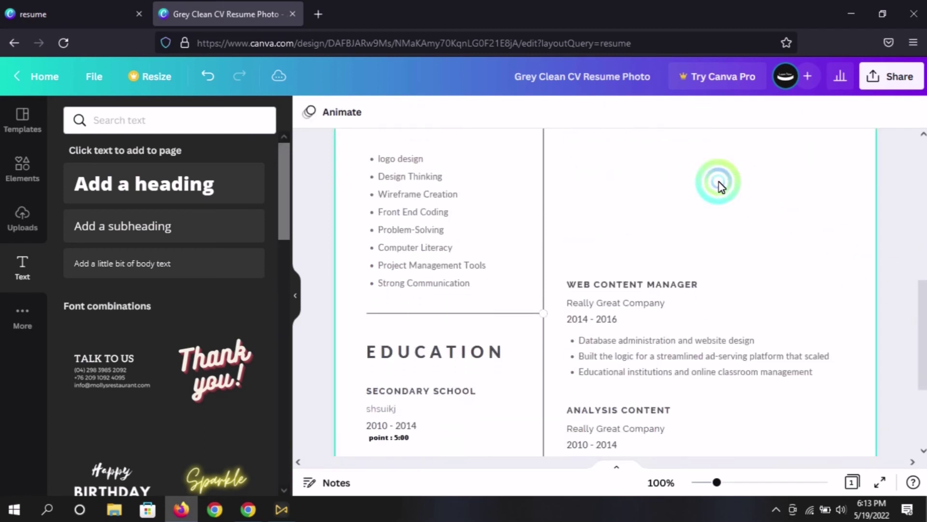
left_click_drag(924, 348, 896, 181)
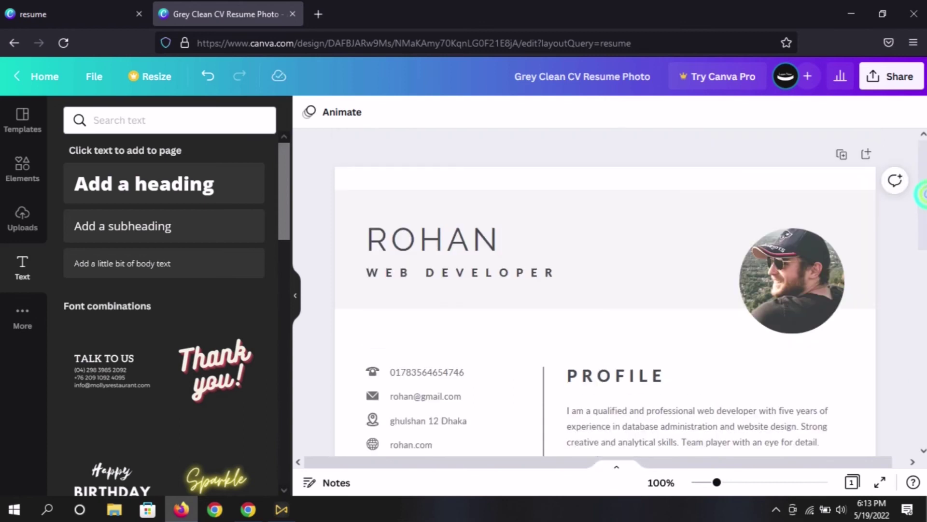
- Remove the photo from the circle frame and start uploading new media from Uploads
left_click(779, 288)
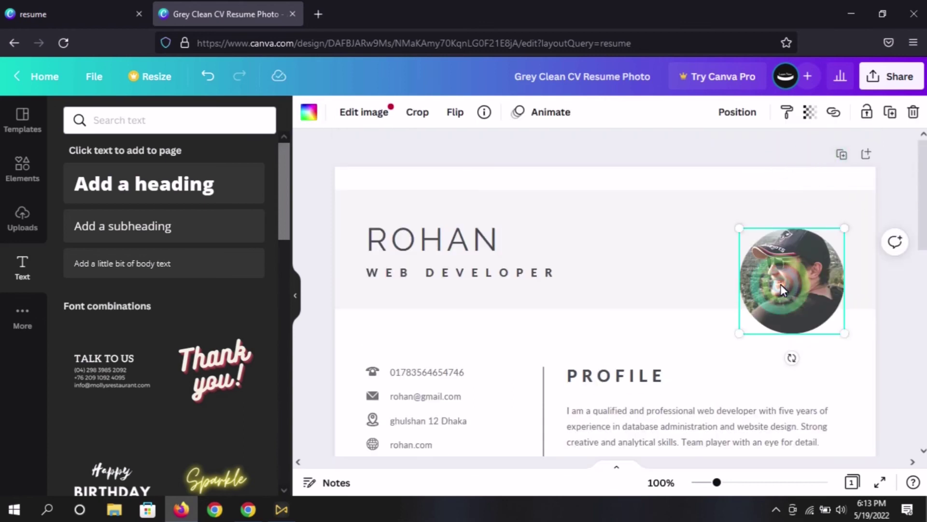
key("Delete")
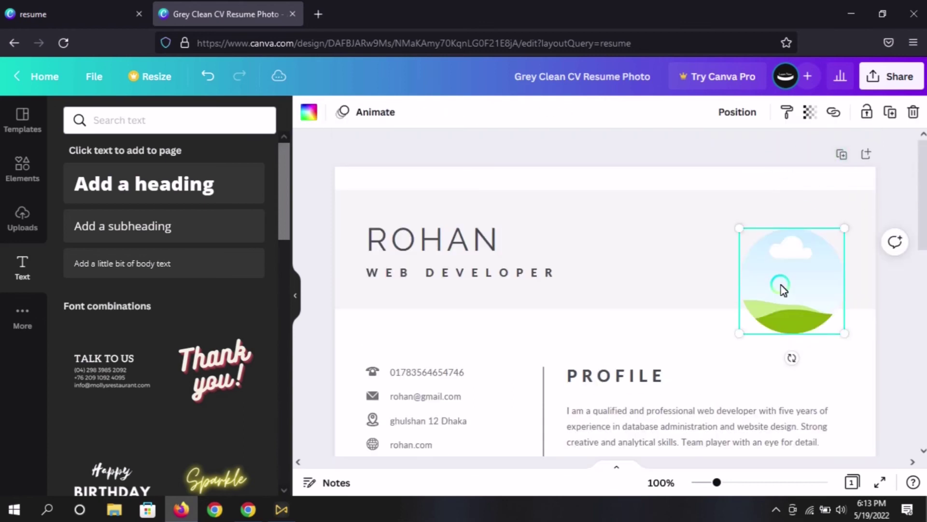
left_click(12, 230)
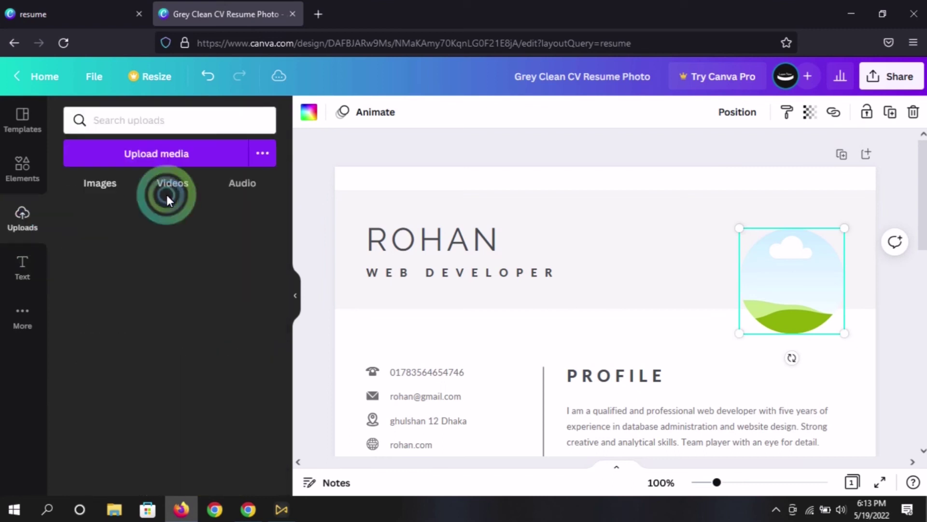
left_click(164, 153)
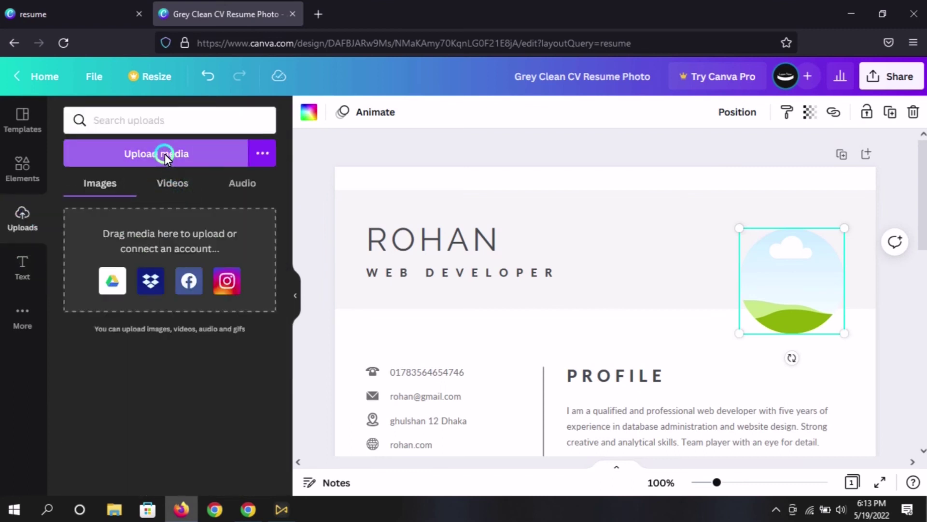
left_click(164, 154)
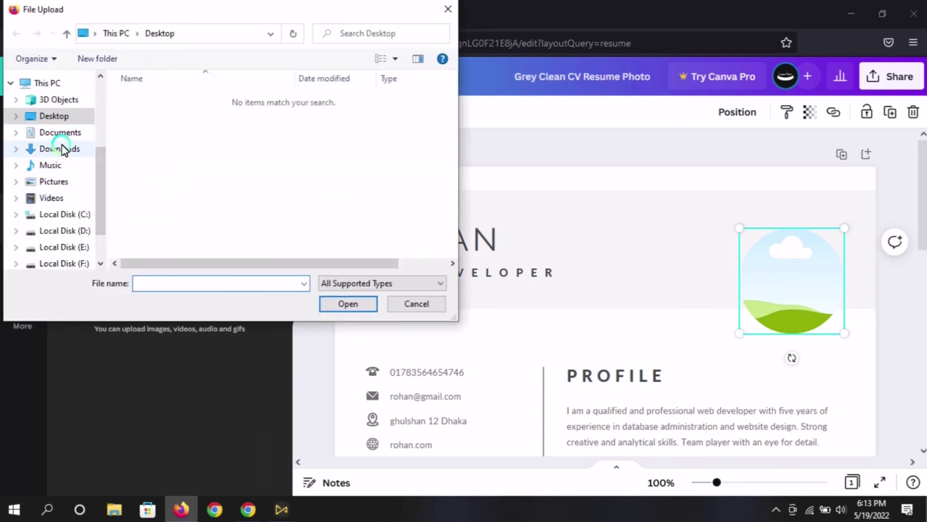
- Upload the wp2927304 robot image from the Downloads folder
left_click(68, 151)
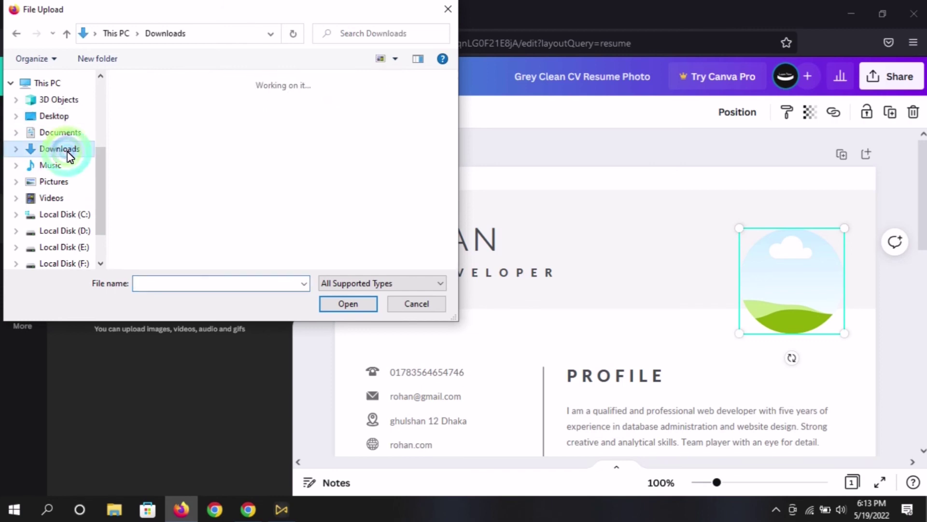
left_click_drag(452, 91, 436, 154)
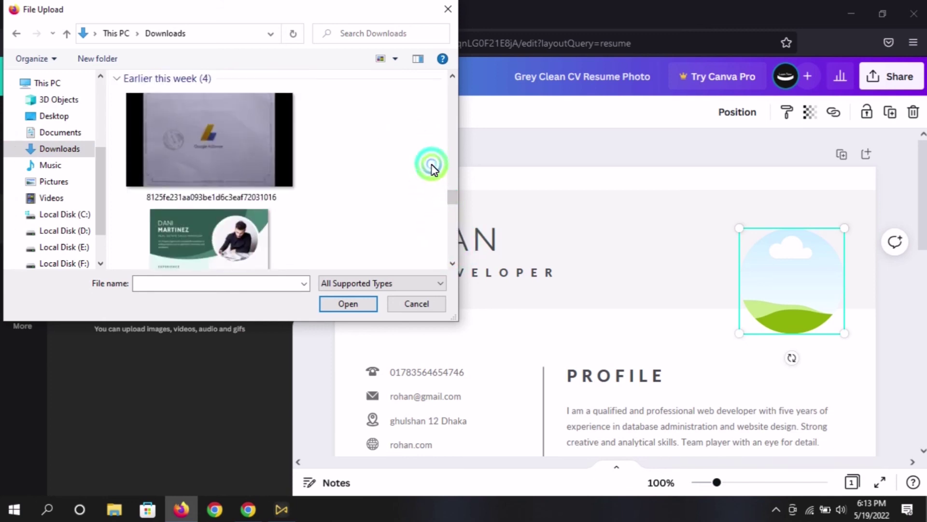
left_click_drag(452, 199, 447, 169)
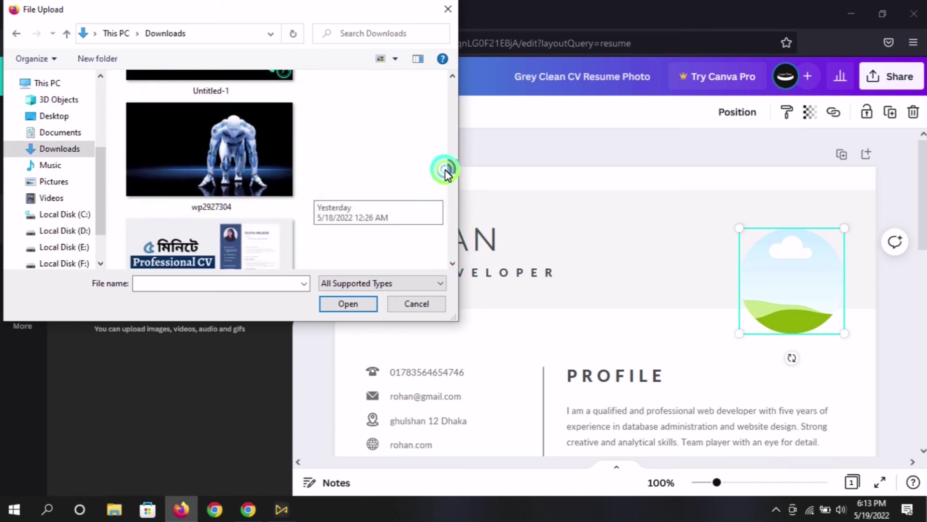
left_click(215, 166)
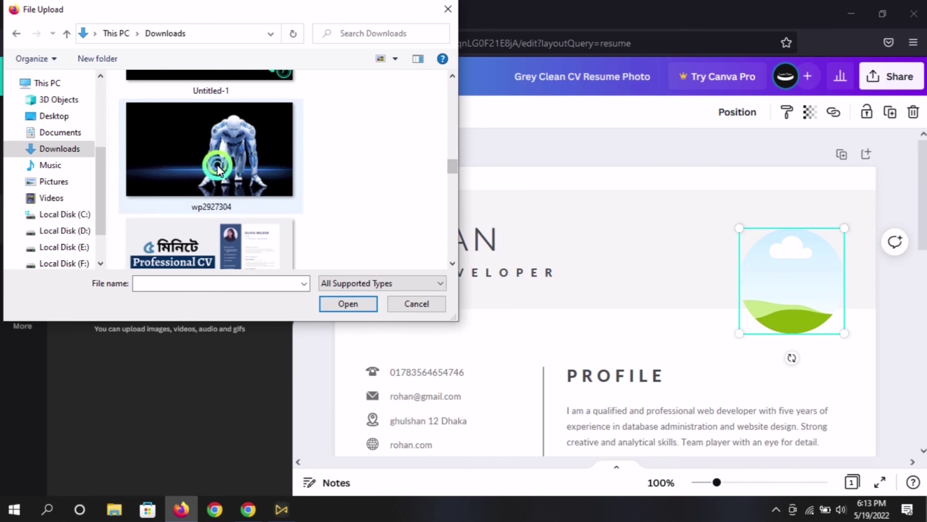
left_click(349, 303)
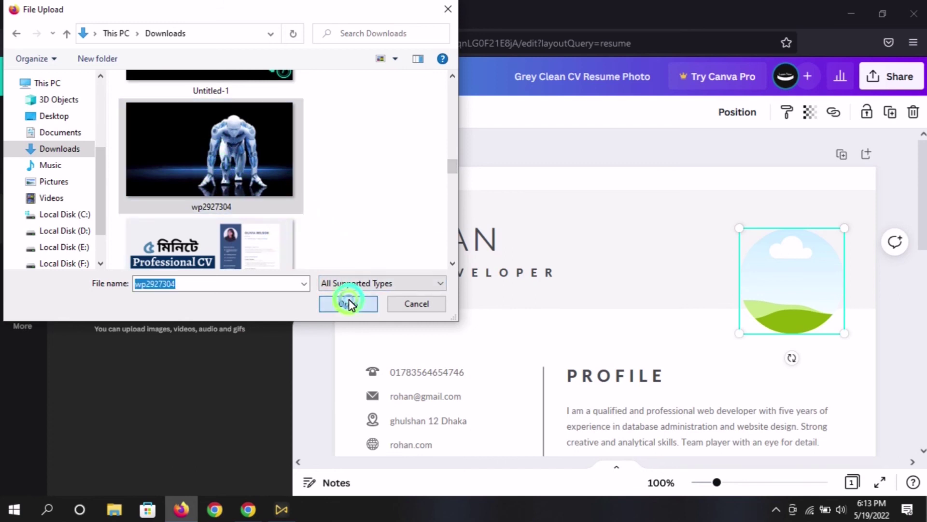
left_click(38, 234)
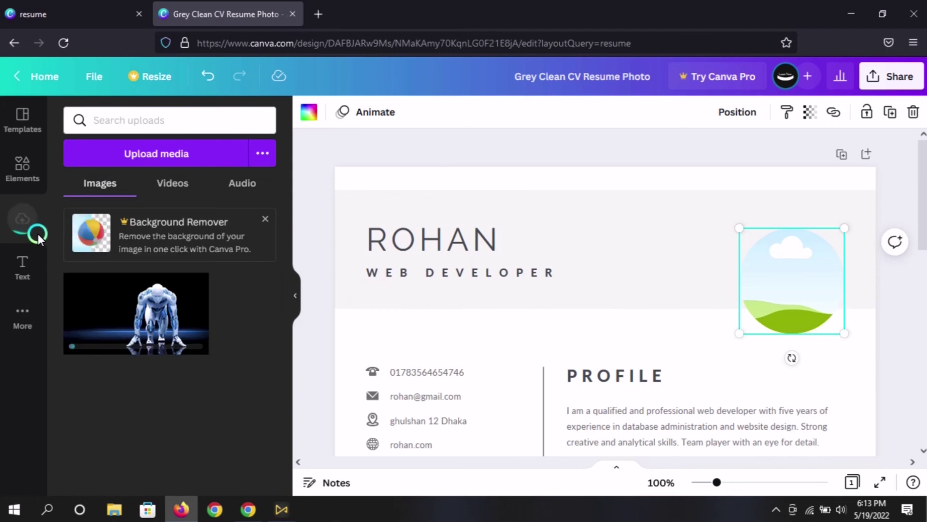
- Add the uploaded robot image to the page and shrink it
left_click(137, 309)
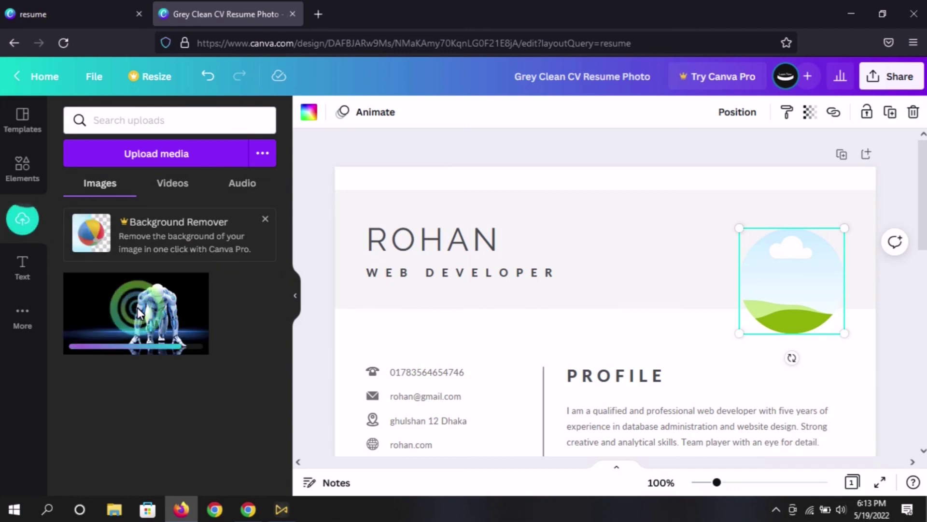
left_click(626, 453)
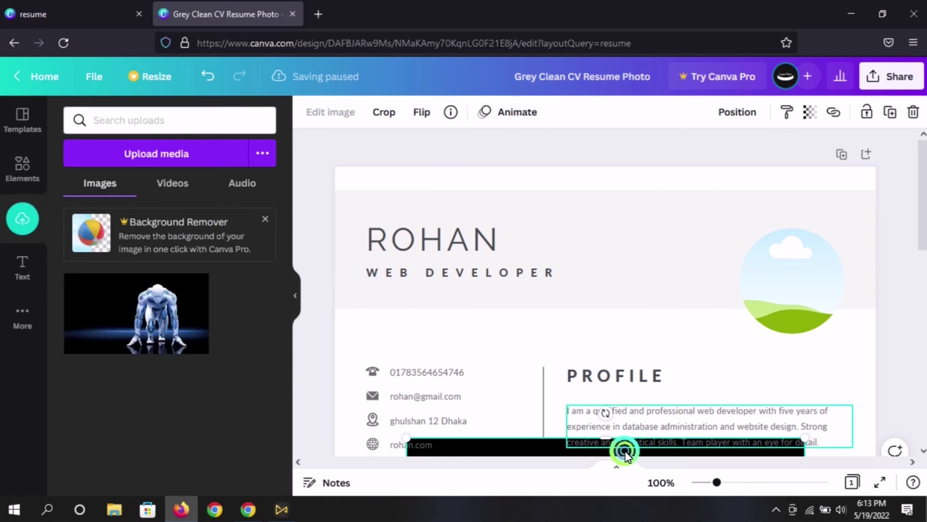
left_click(501, 445)
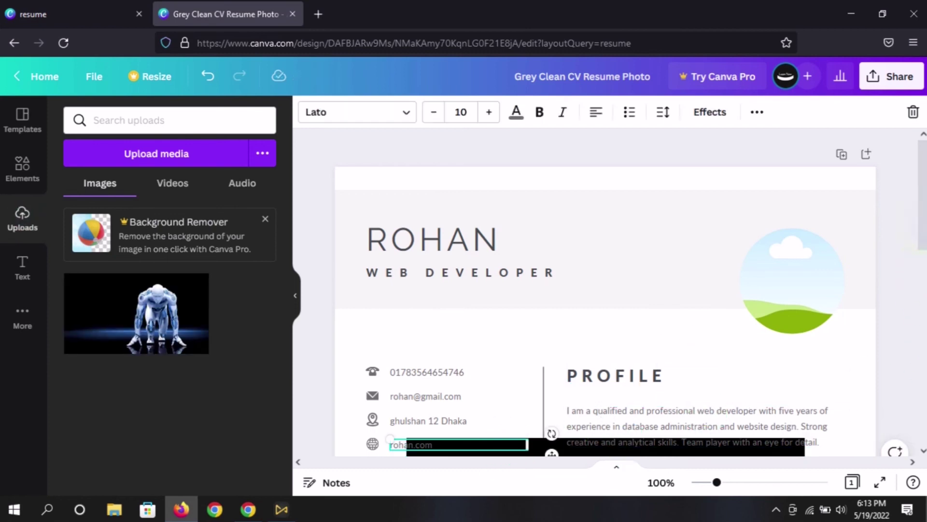
scroll(556, 411, "down", 3)
left_click(560, 404)
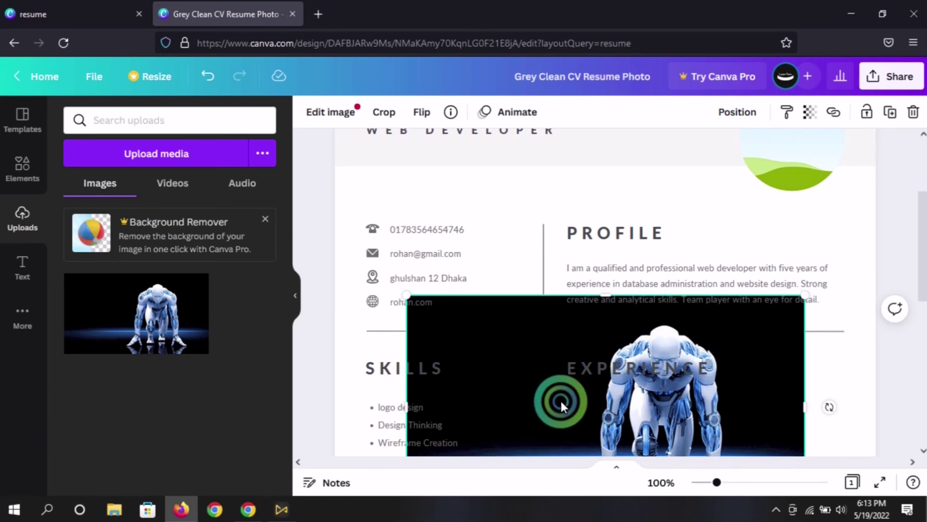
left_click_drag(408, 296, 711, 121)
scroll(646, 347, "down", 3)
left_click(647, 343)
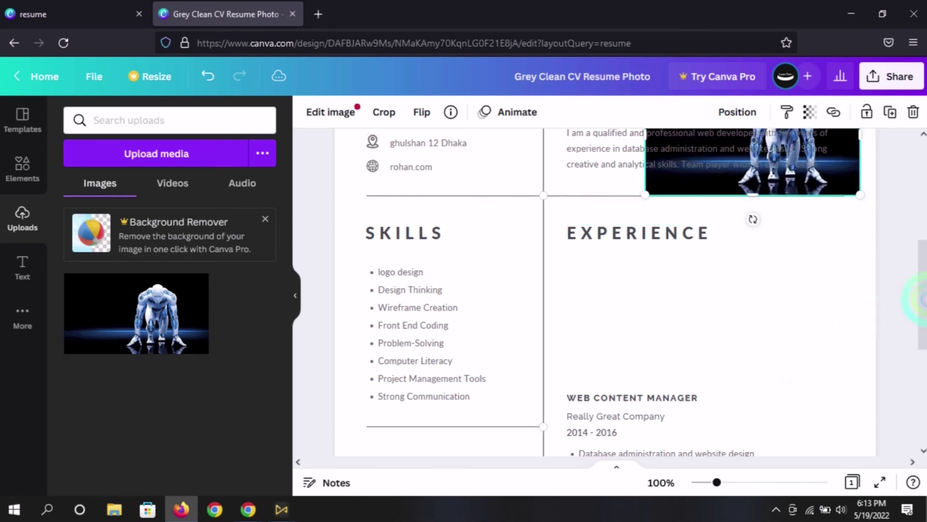
scroll(920, 300, "up", 5)
key("Escape")
- Drop the robot image into the circular photo frame beside the ROHAN header
left_click_drag(714, 358, 724, 233)
left_click(798, 249)
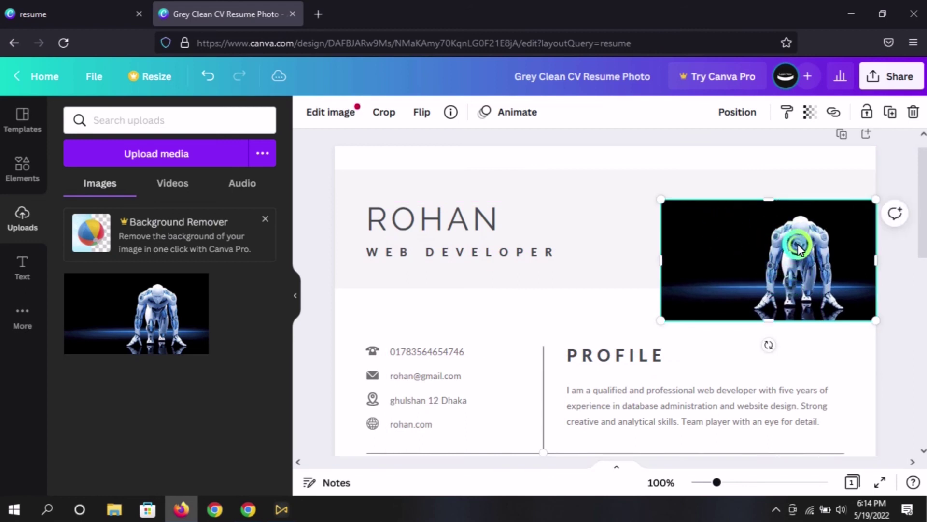
left_click_drag(759, 227, 739, 256)
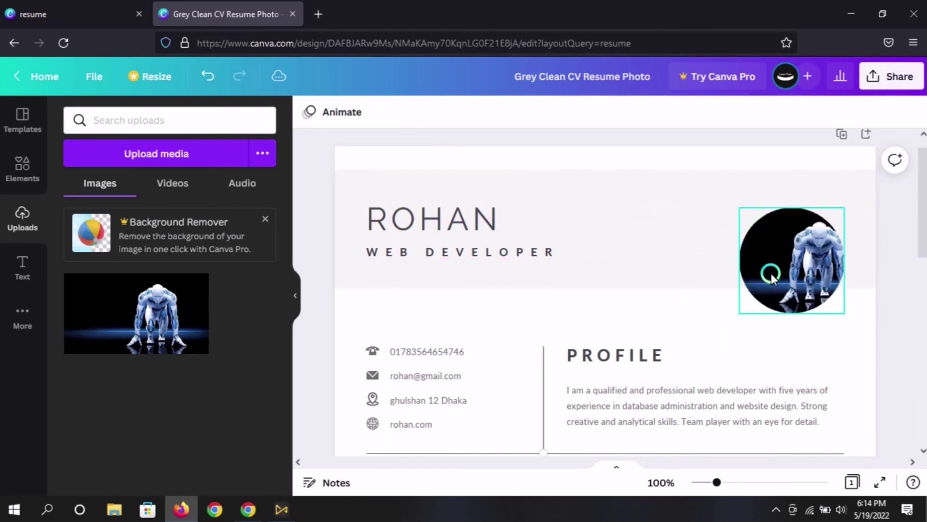
left_click(821, 259)
left_click(890, 277)
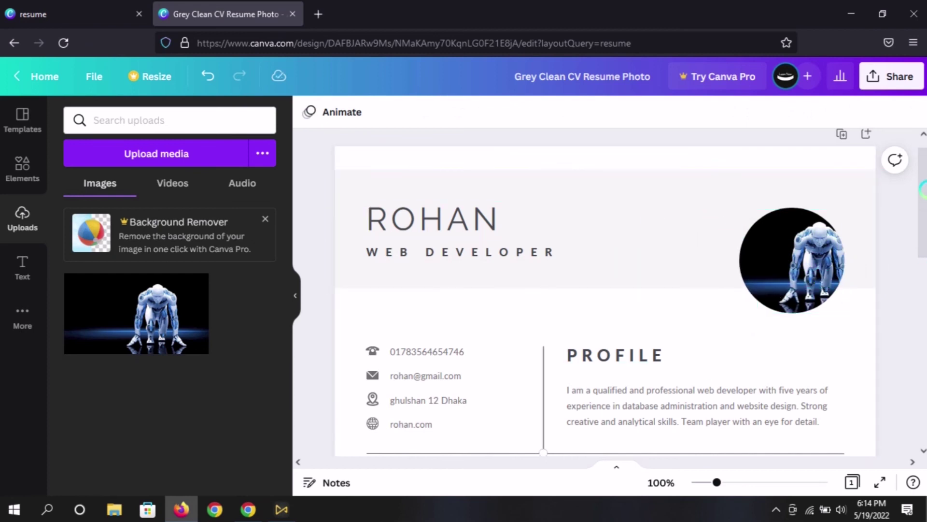
left_click(920, 292)
left_click_drag(921, 292, 921, 412)
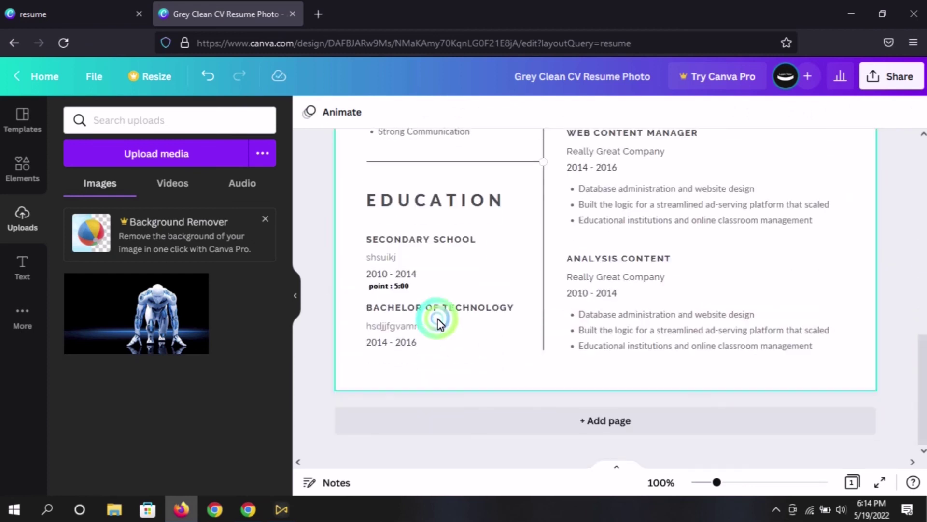
left_click_drag(920, 379, 920, 145)
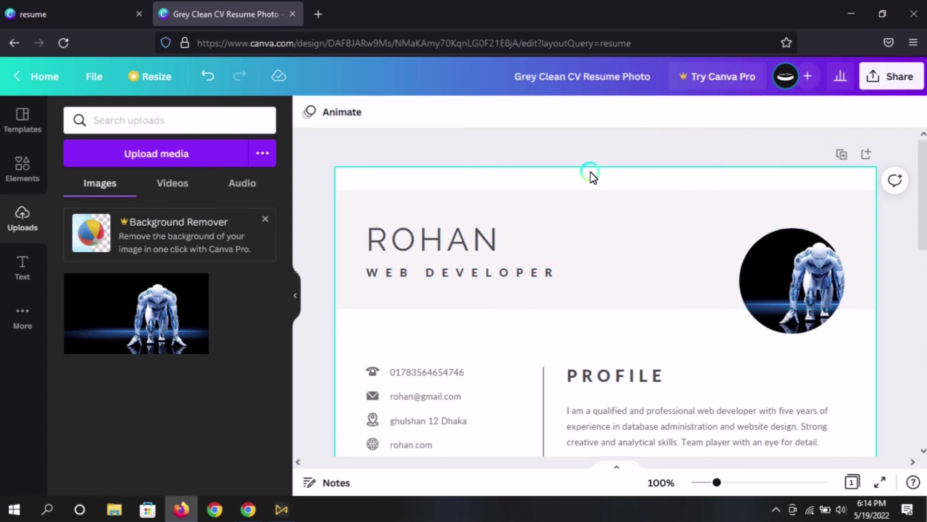
- Download the CV as the PNG 'Grey Clean CV Resume Photo.png' and open the downloaded file
left_click(901, 87)
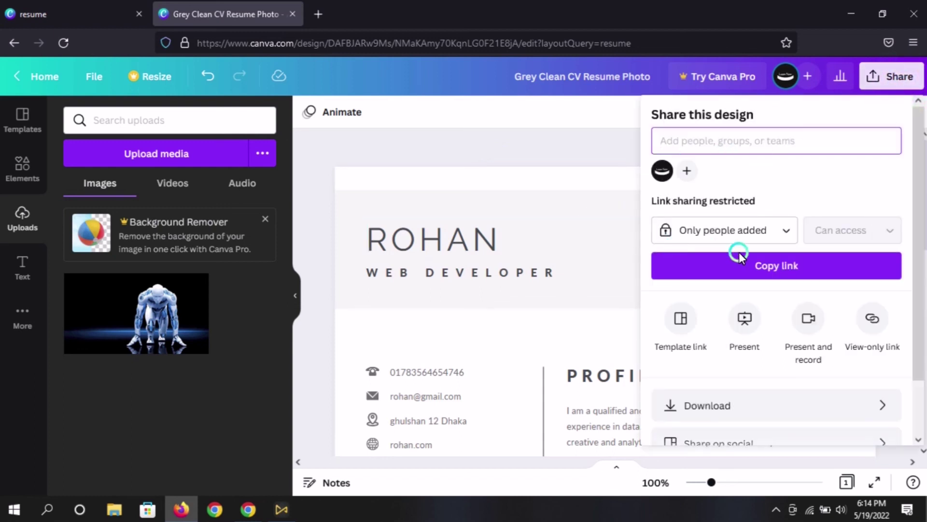
left_click(720, 408)
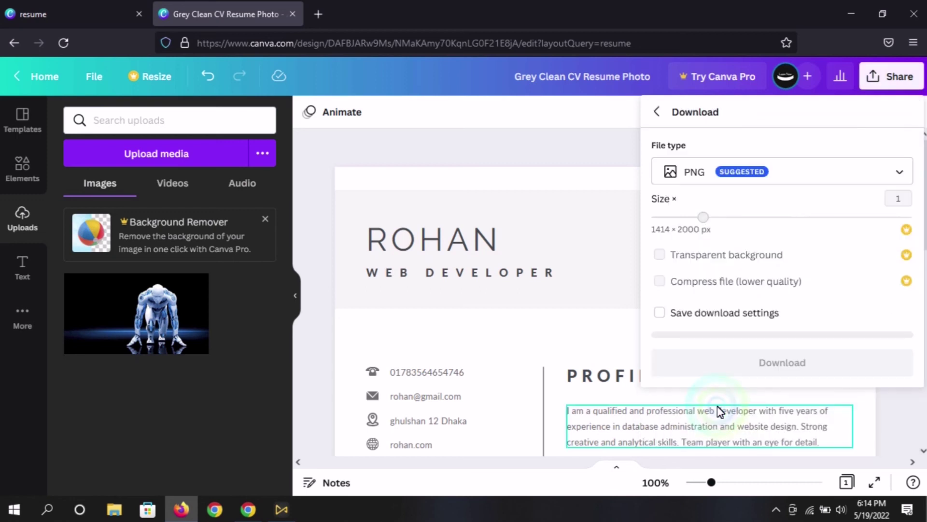
left_click(696, 205)
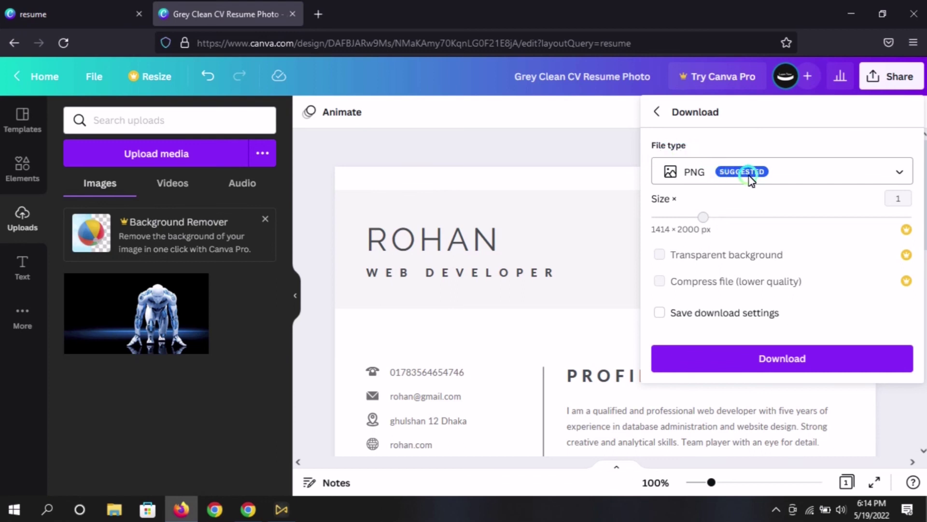
left_click(772, 178)
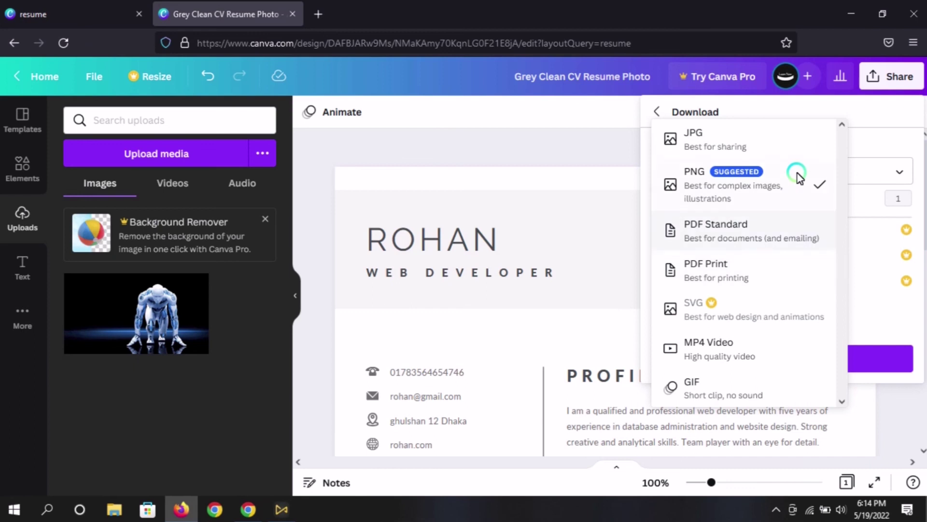
left_click(742, 115)
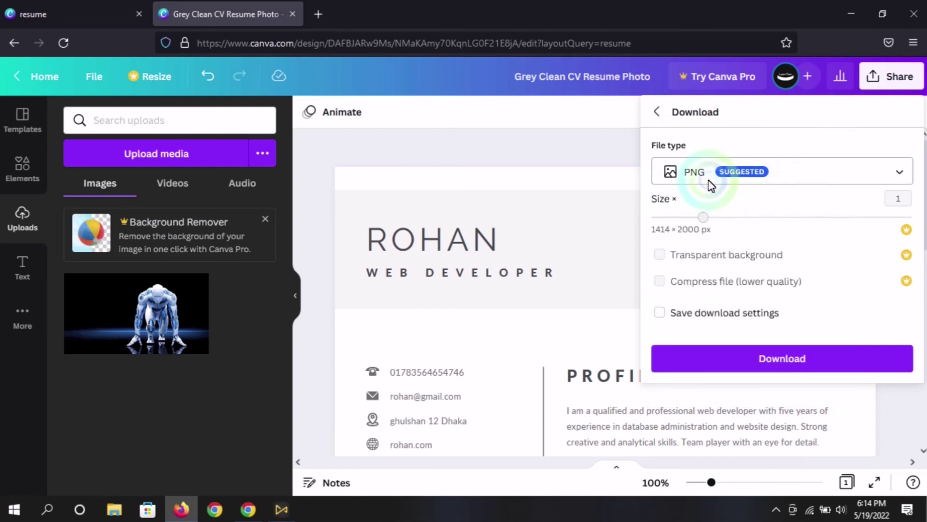
left_click(794, 362)
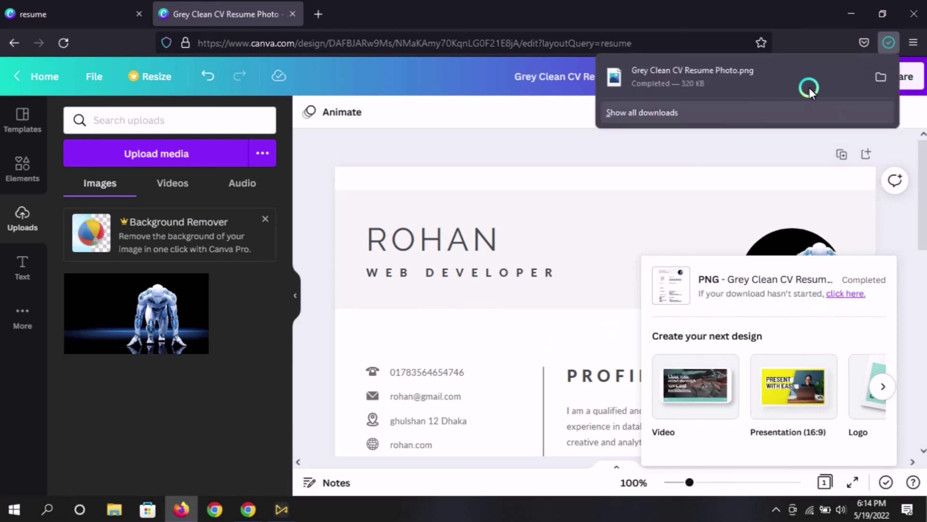
left_click(768, 80)
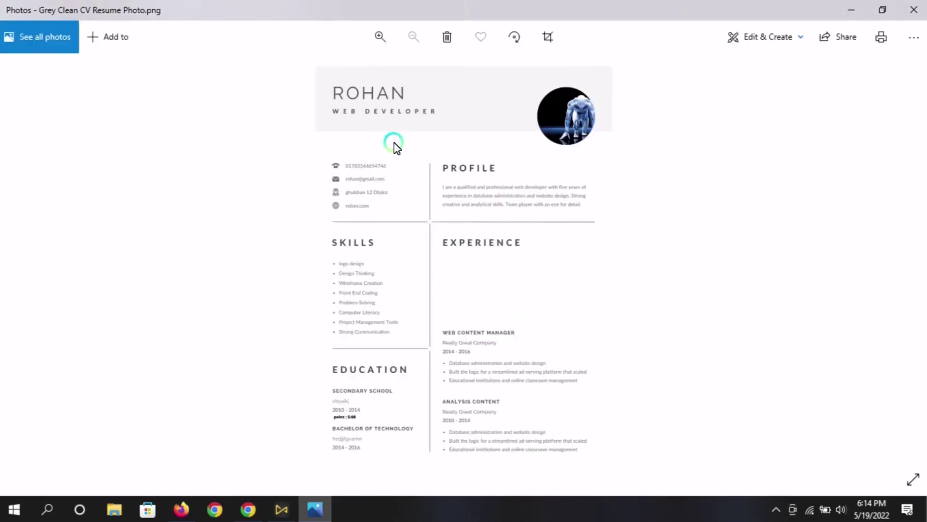
- Zoom in and out to check the downloaded CV PNG in Photos, then close Photos
scroll(428, 157, "up", 3)
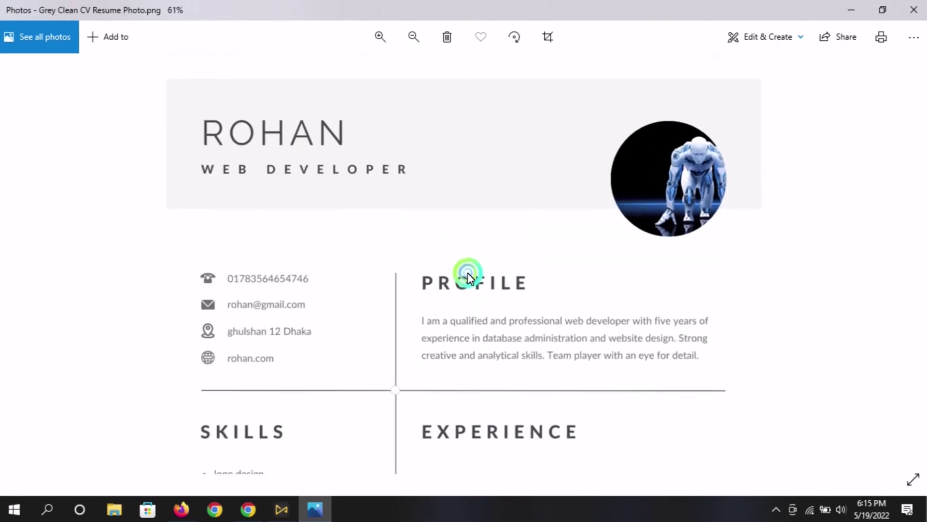
scroll(302, 174, "down", 3)
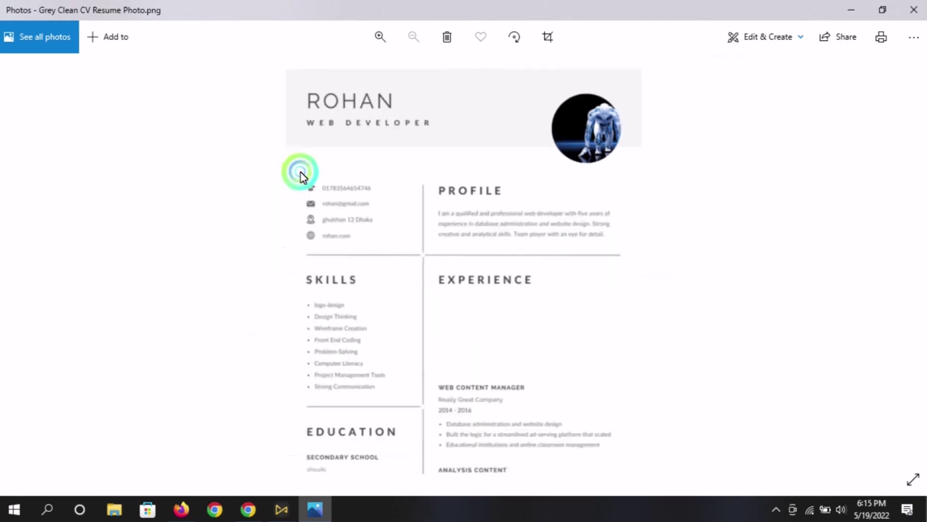
scroll(410, 191, "up", 3)
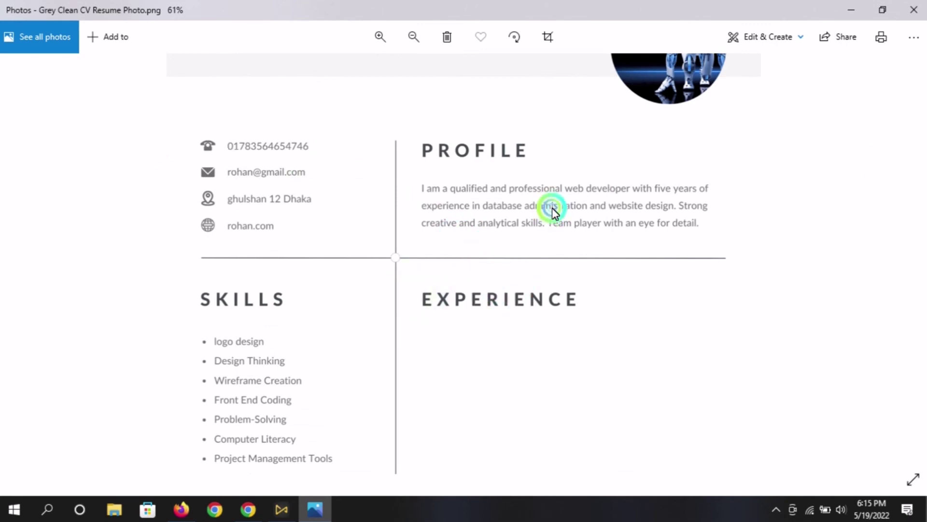
scroll(553, 211, "down", 3)
left_click(918, 6)
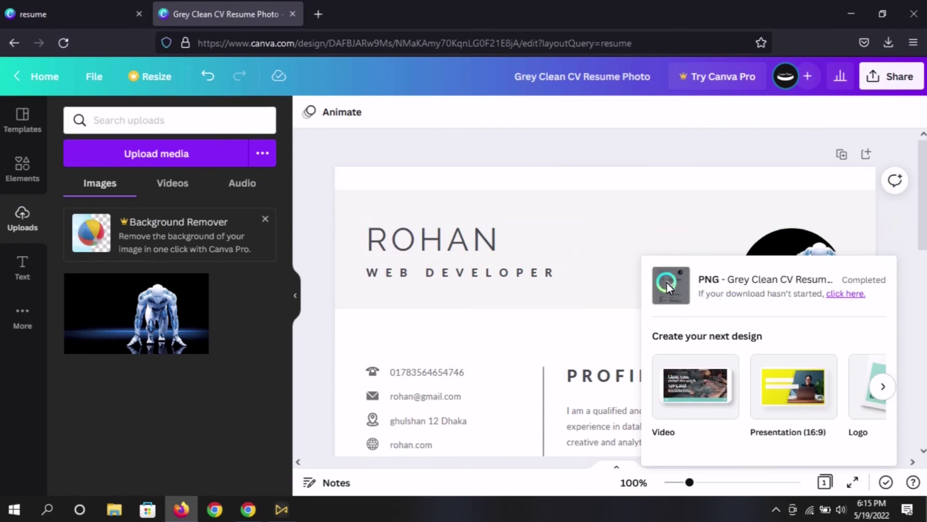
- Dismiss the download-completed popup and scroll over the finished resume with the round robot photo
left_click(875, 225)
scroll(883, 240, "down", 2)
scroll(920, 207, "up", 2)
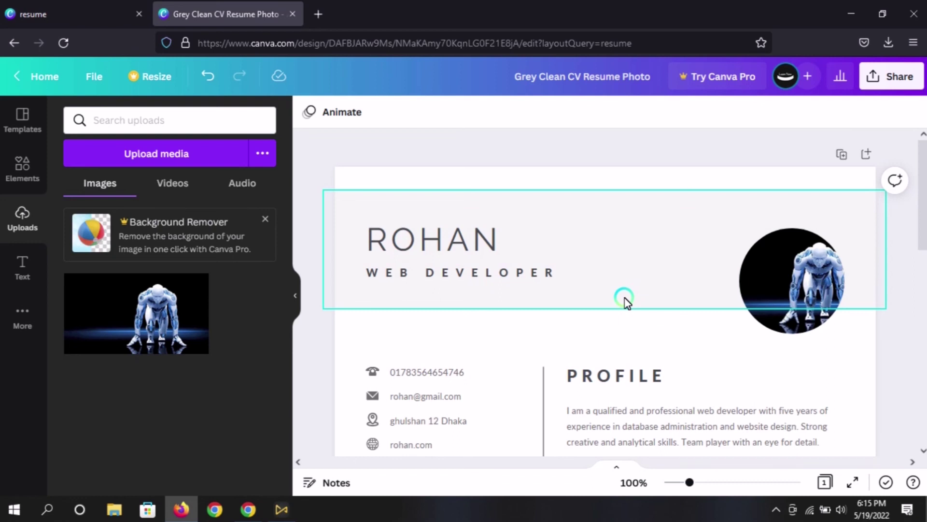
scroll(919, 208, "down", 1)
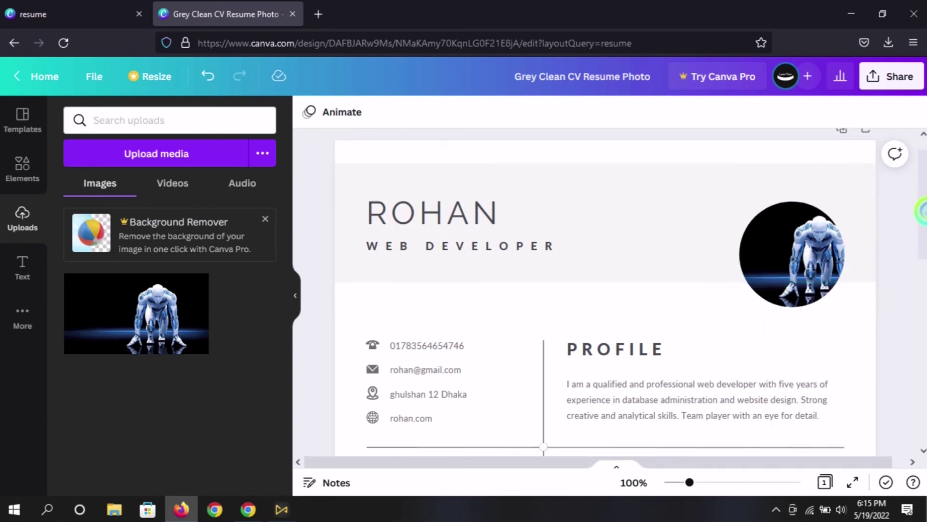